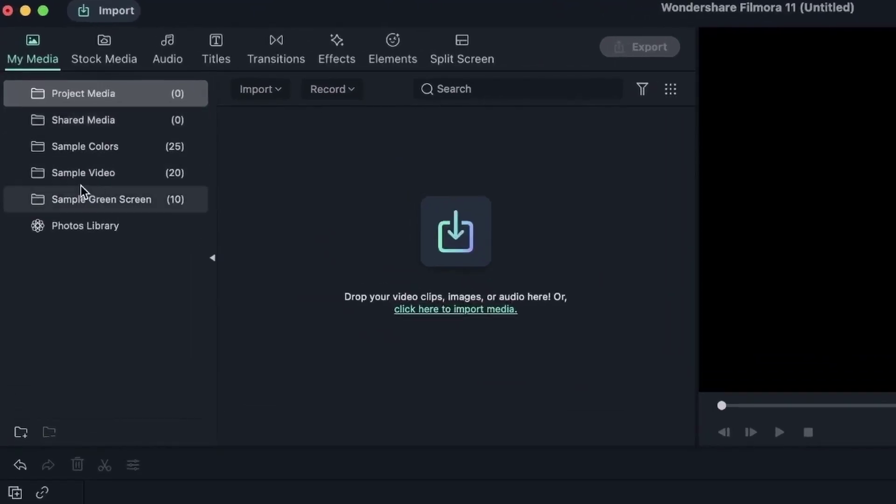
- Show the Sample Video clips in My Media and select the Islands clip
left_click(66, 182)
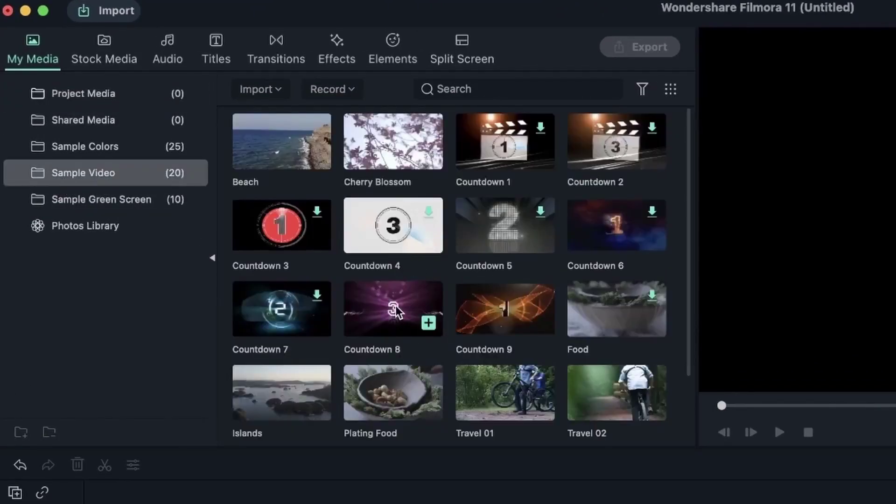
left_click(273, 420)
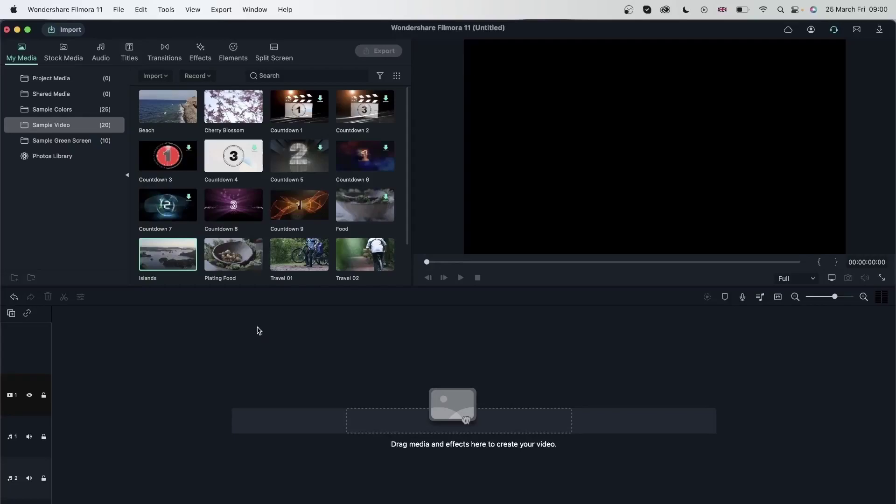
- Place the Islands clip at the start of video track 1
left_click_drag(150, 245, 57, 395)
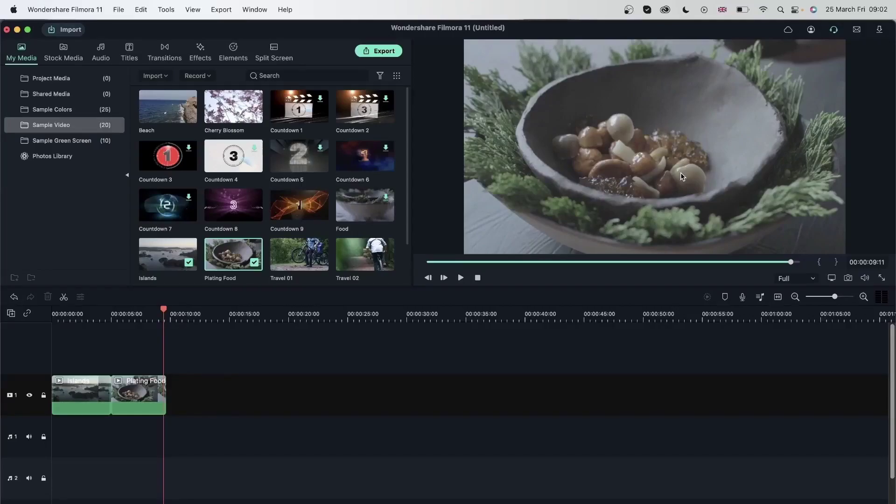
left_click(112, 311)
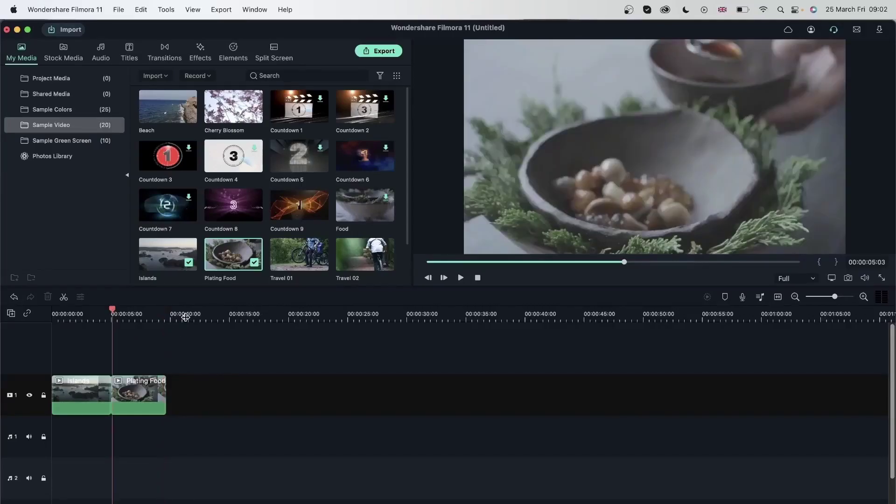
key("space")
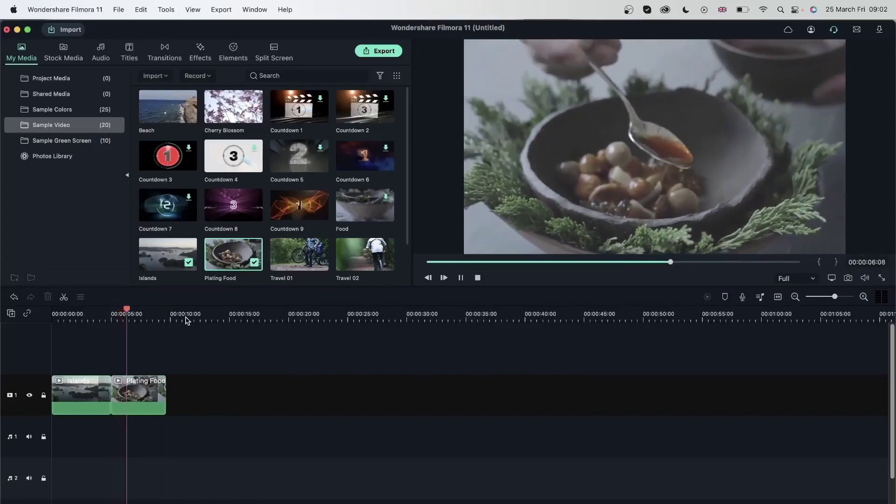
key("space")
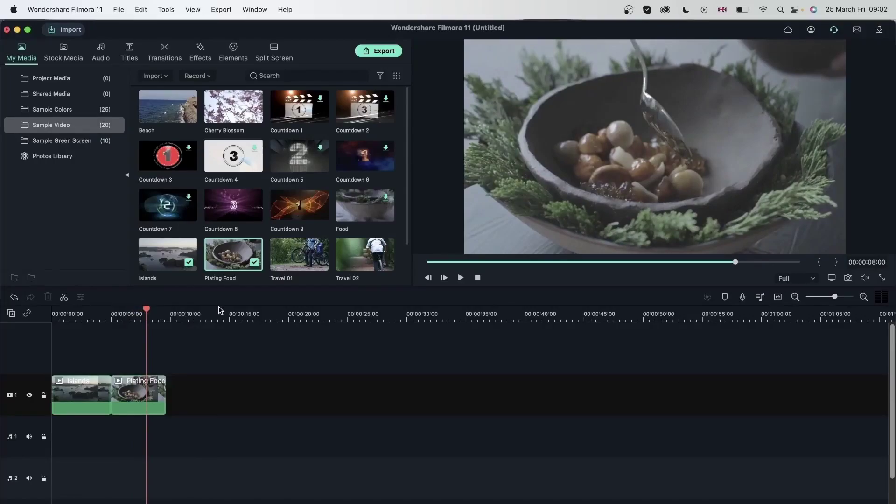
left_click(113, 316)
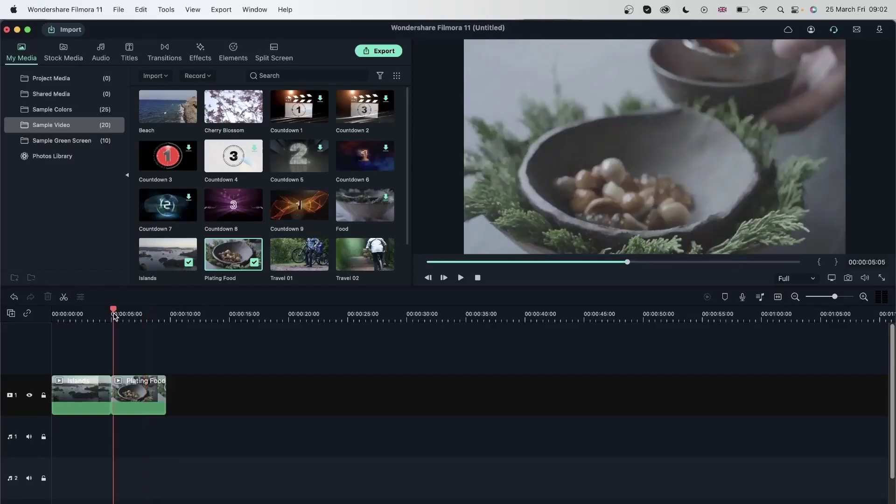
key("space")
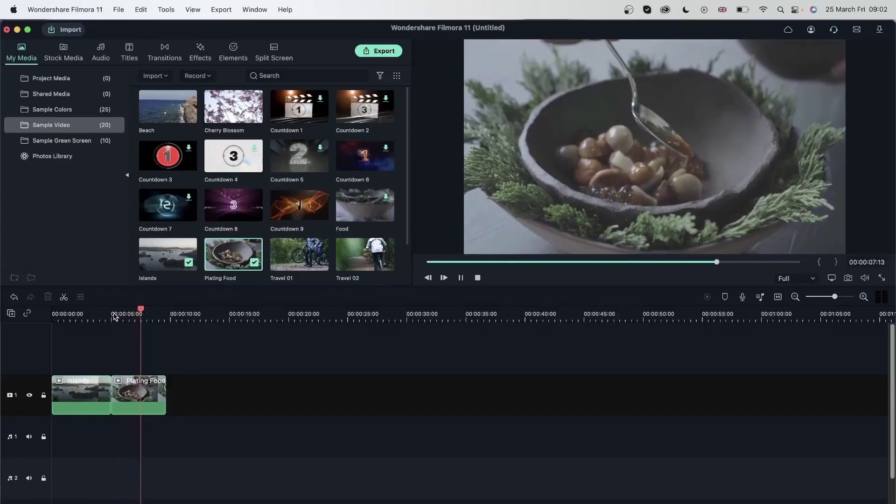
key("space")
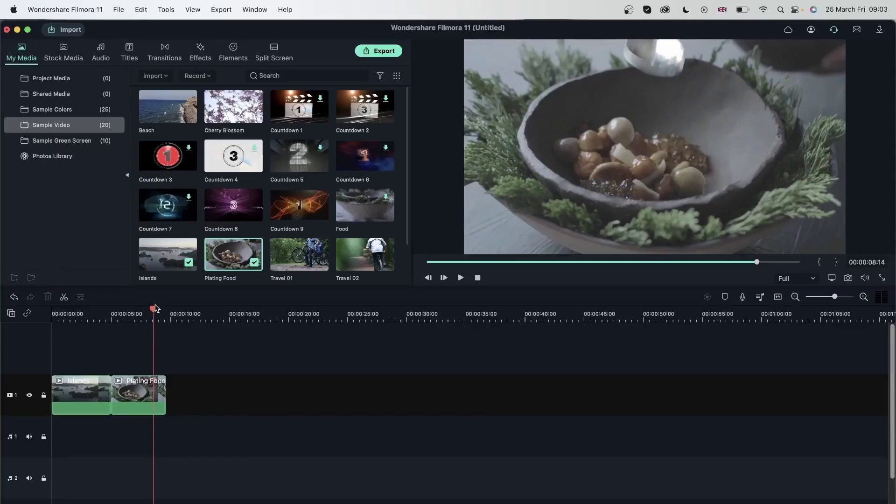
- Review points along the timeline, then park the playhead about 3.5 seconds into Islands
left_click(59, 310)
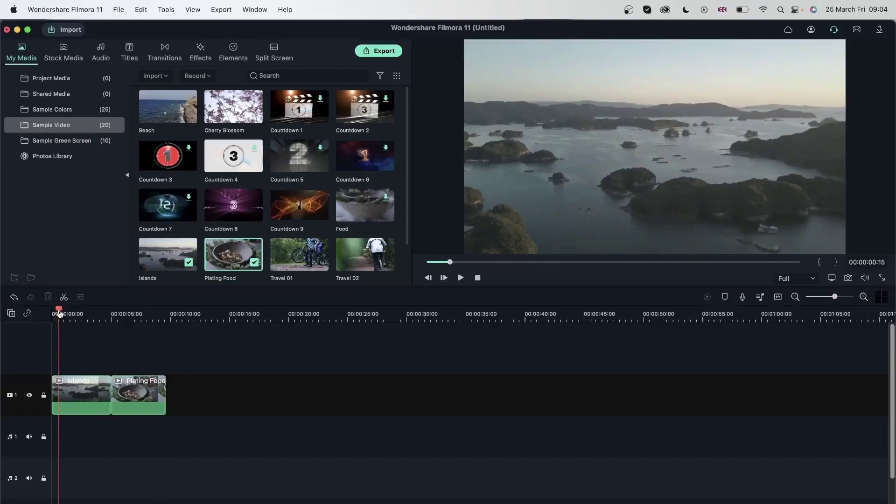
left_click(155, 312)
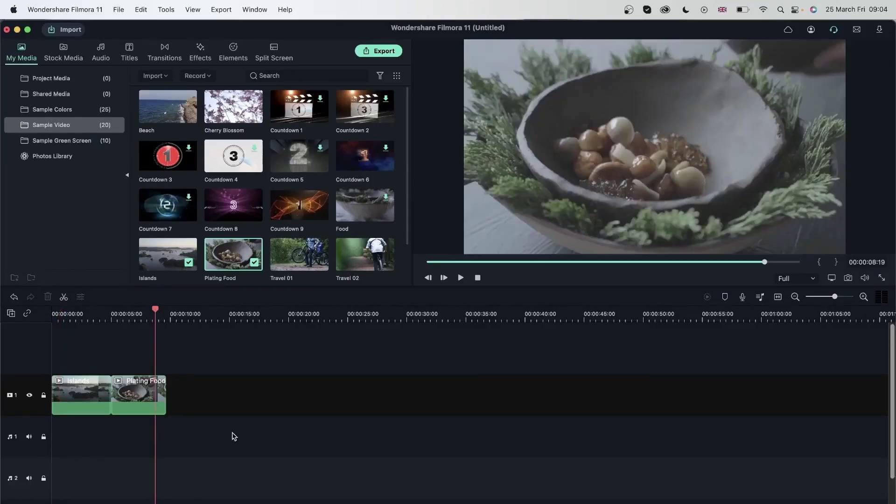
left_click(290, 314)
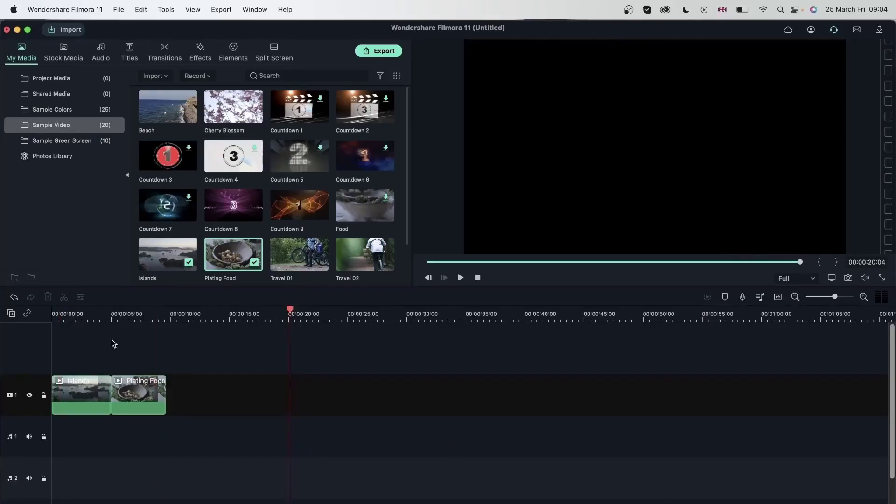
left_click(59, 313)
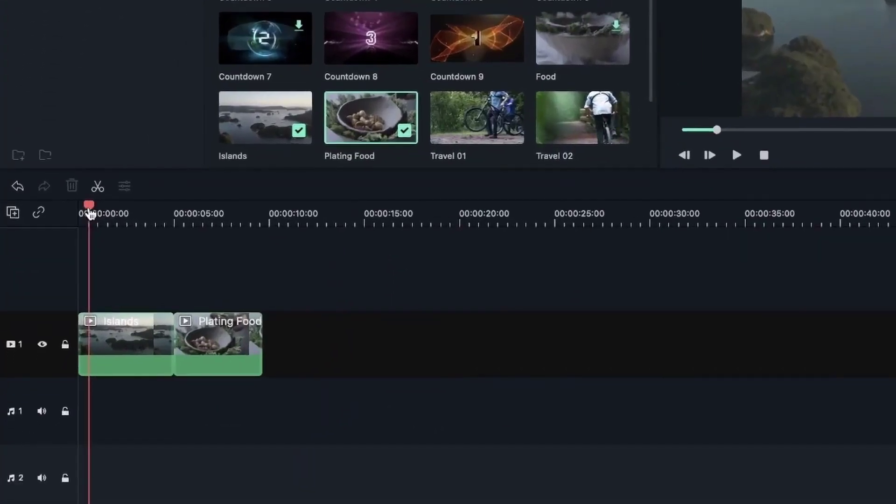
left_click_drag(89, 213, 153, 229)
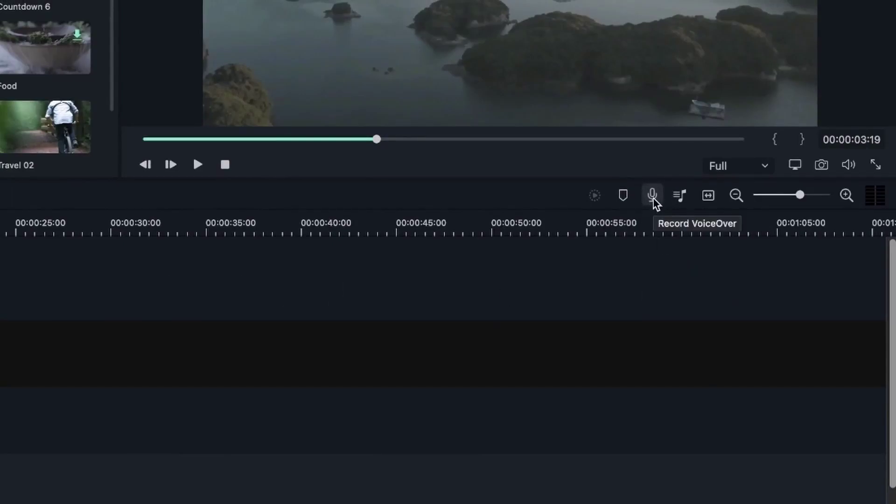
- Start a voiceover recording at about 3.5 seconds, keeping External Microphone as the device
left_click(653, 196)
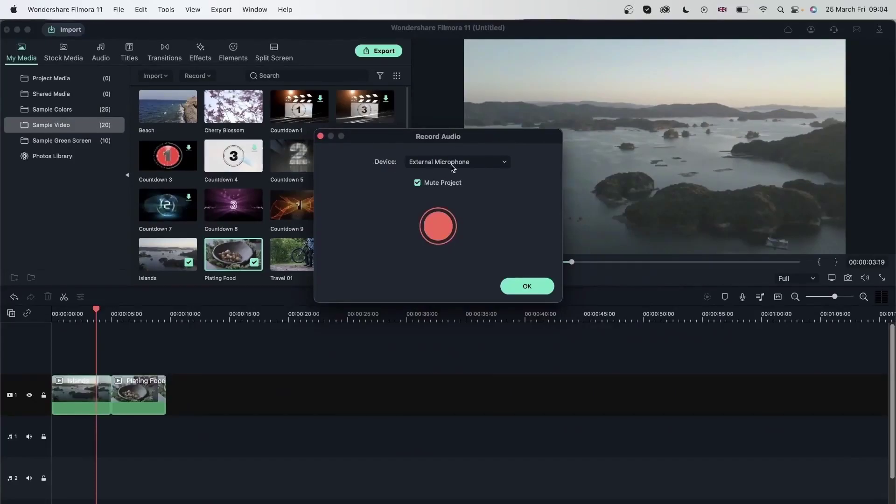
left_click(488, 170)
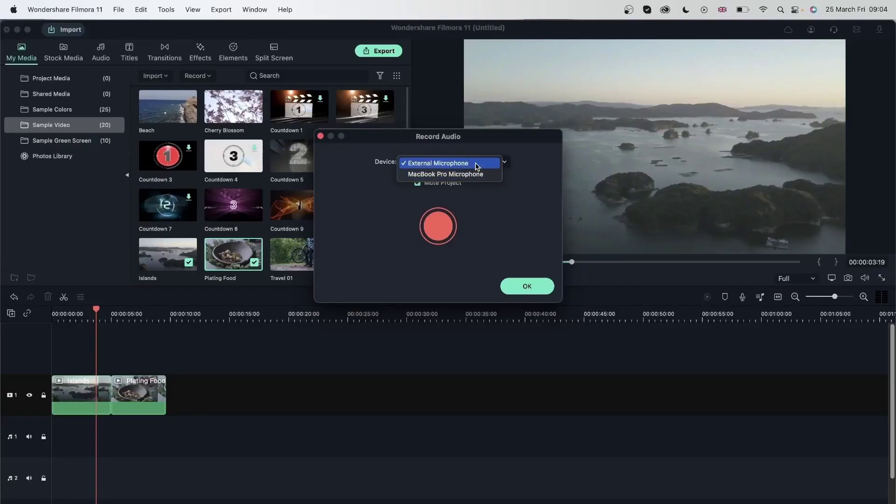
left_click(478, 166)
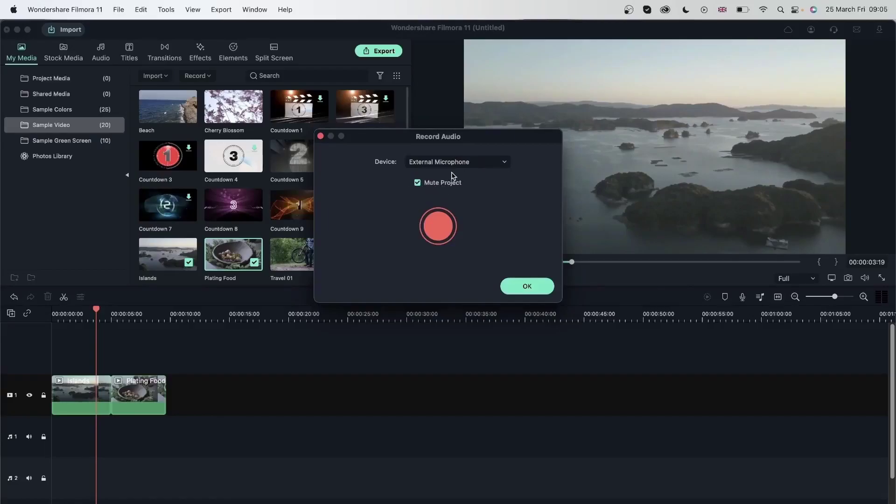
left_click(439, 228)
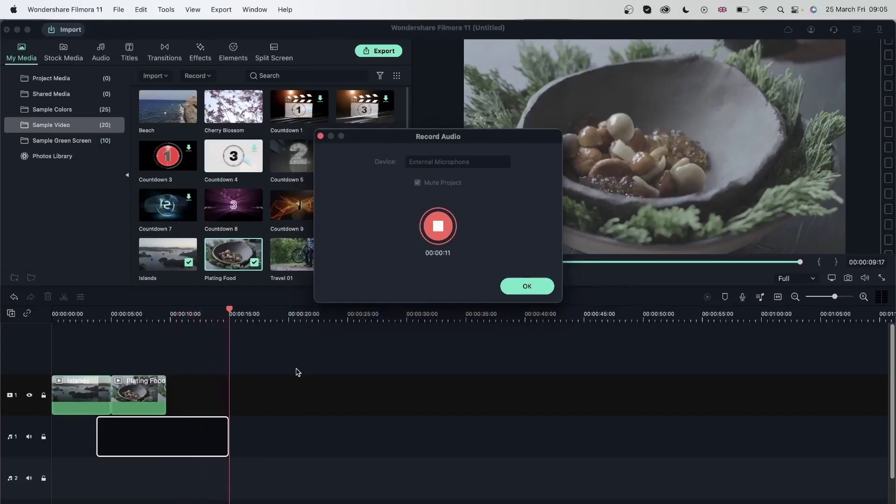
- Stop the recording, close the recorder, and rename the REC clip in project media to 'audio 1'
left_click(437, 227)
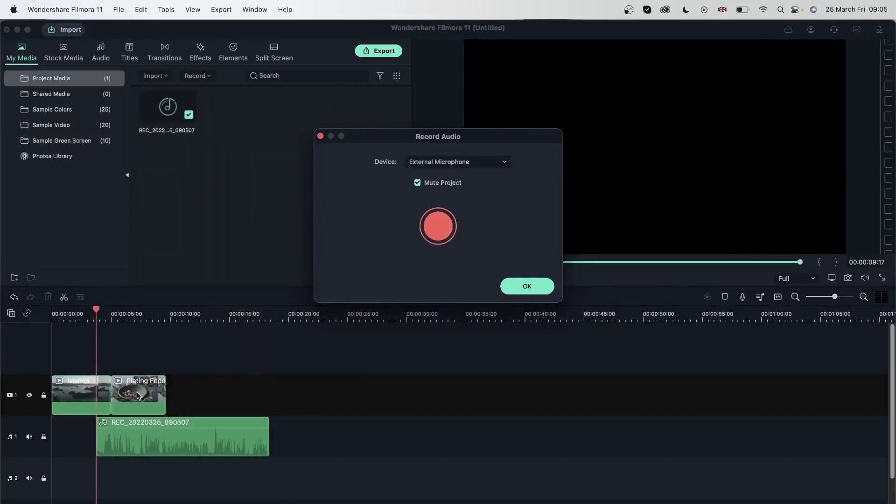
left_click(535, 293)
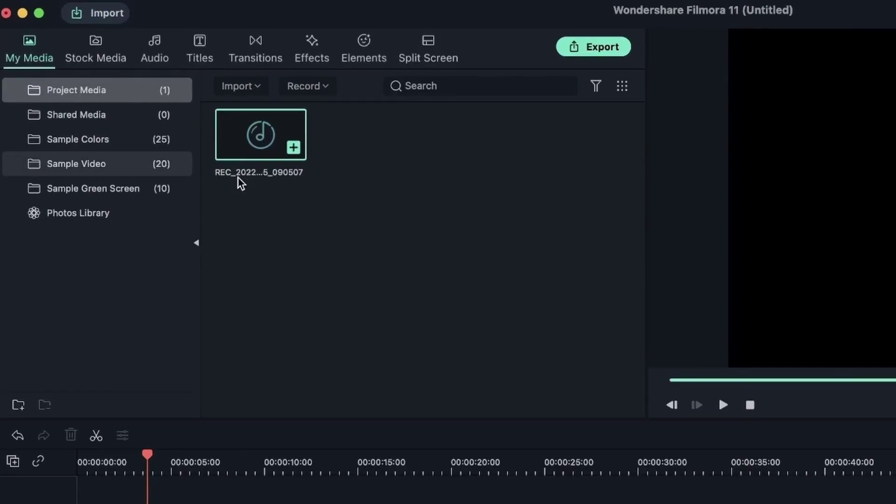
right_click(269, 136)
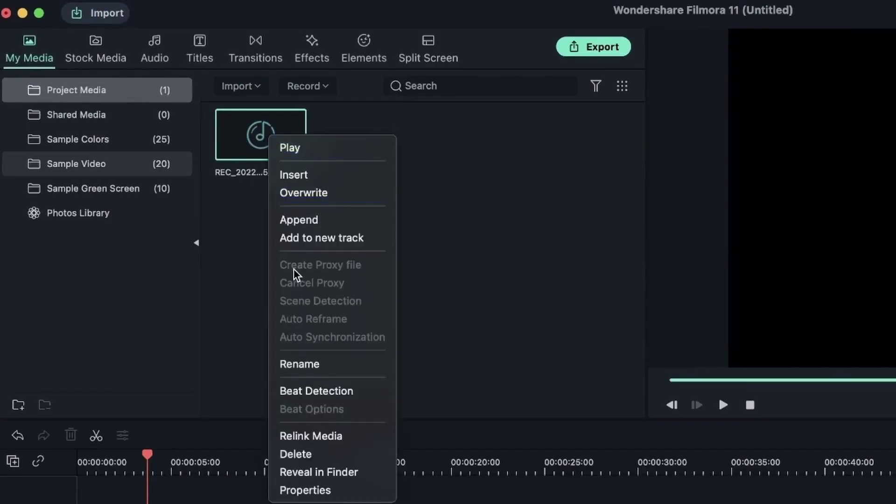
left_click(294, 364)
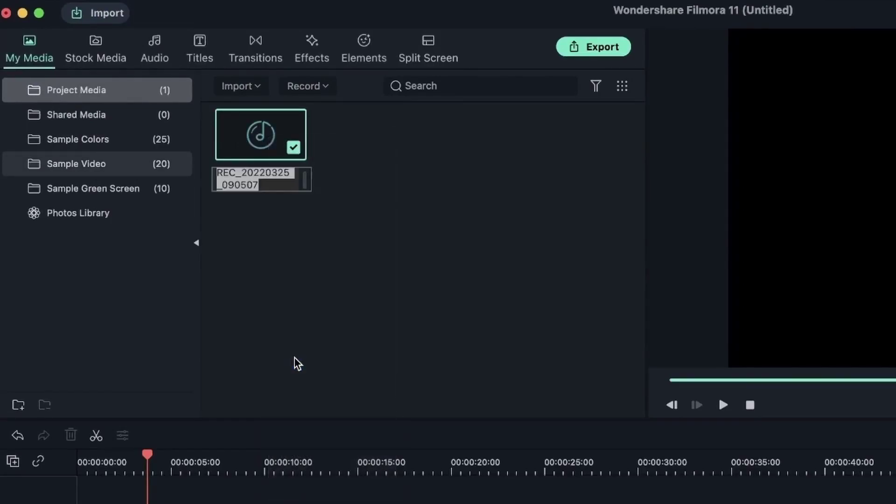
type("audio")
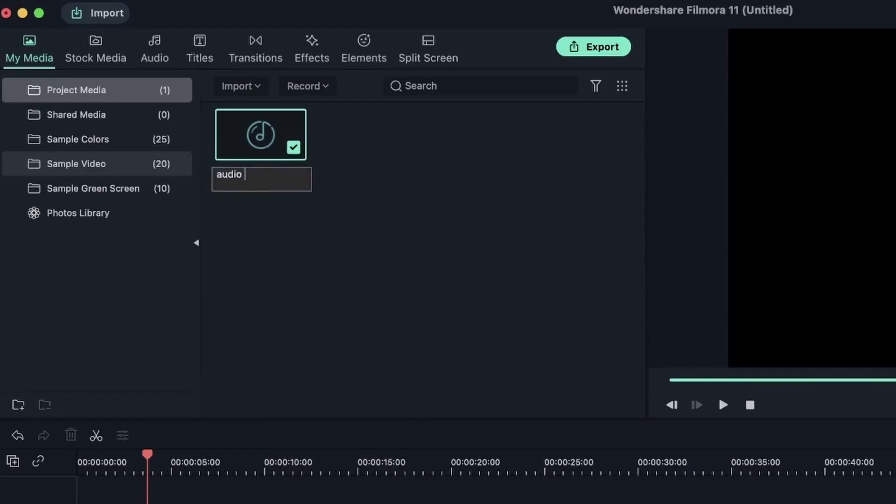
type(" 1")
key("Return")
left_click(336, 284)
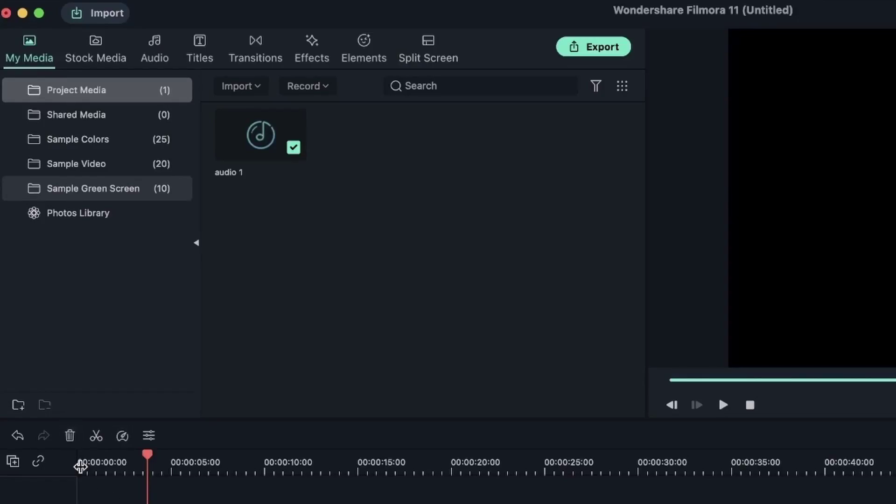
- Delete the REC clip from the timeline and place audio 1 near the start of audio track 1
left_click(70, 436)
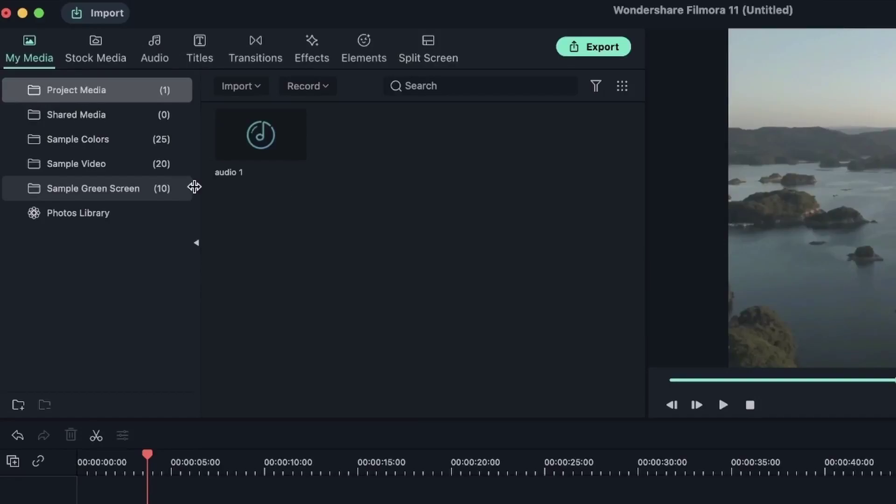
mouse_move(249, 134)
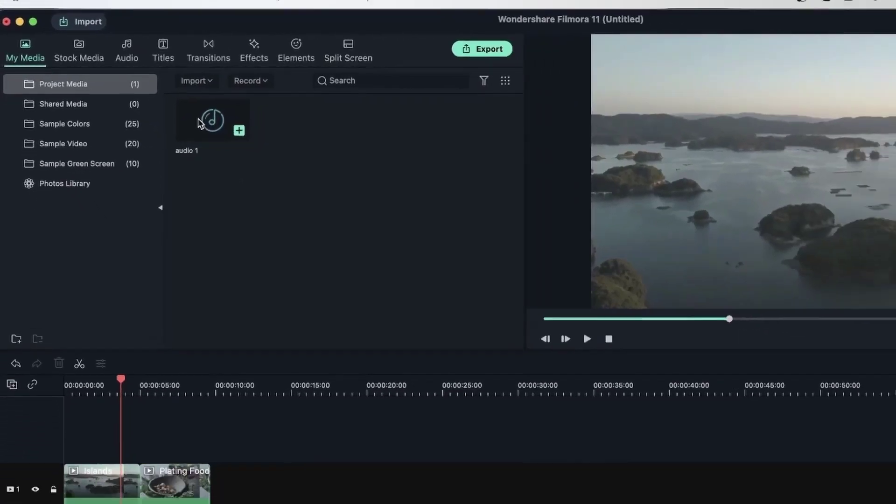
left_click_drag(200, 122, 185, 503)
left_click_drag(146, 439, 69, 437)
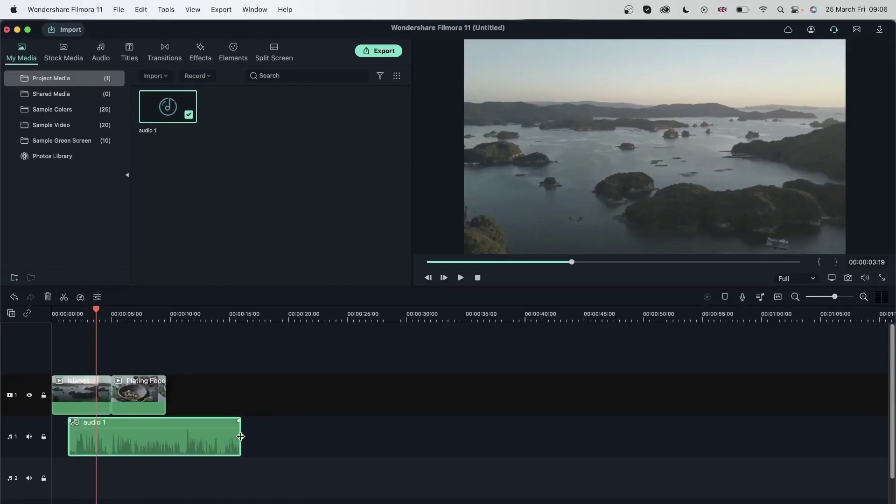
- Trim audio 1 to about 10 seconds, split it where Islands ends, and shift the second piece later
left_click_drag(239, 435, 184, 456)
left_click(246, 462)
left_click_drag(96, 309, 111, 312)
left_click(137, 444)
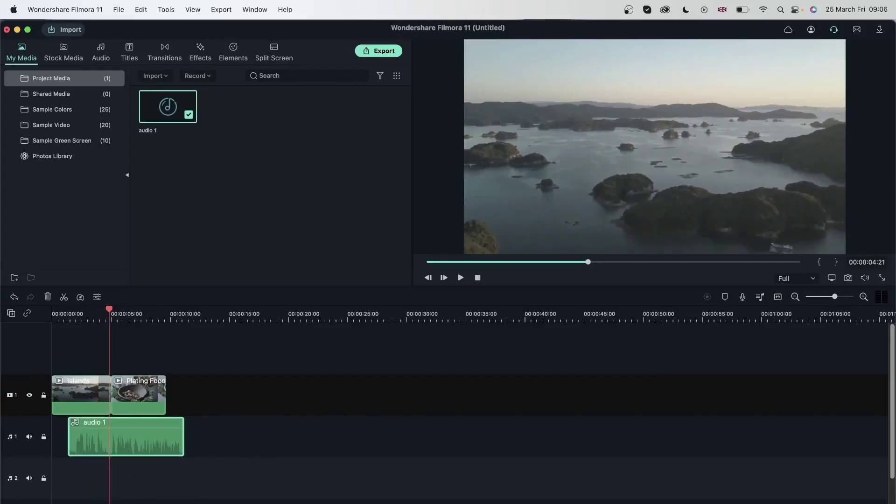
left_click_drag(109, 464, 109, 411)
left_click(109, 412)
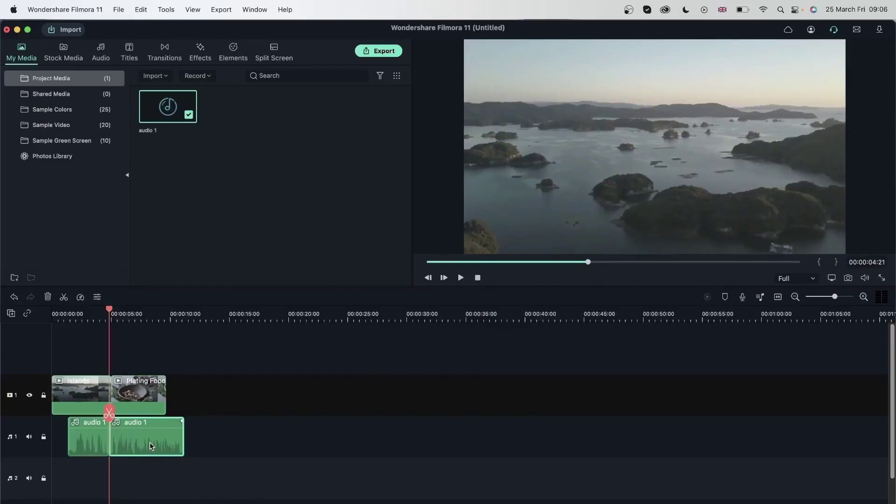
left_click_drag(142, 441, 166, 439)
- Play back and scrub through the edit, then delete both audio 1 clips from track 1
left_click(118, 451)
left_click(260, 314)
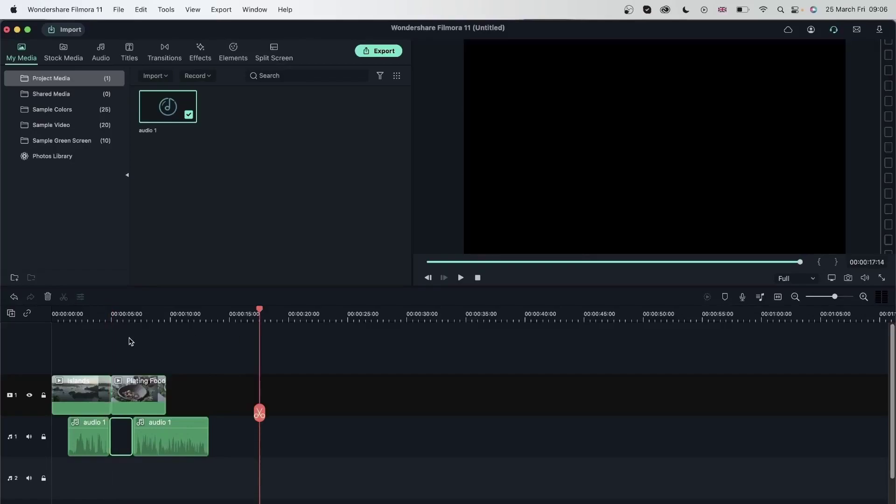
left_click(61, 312)
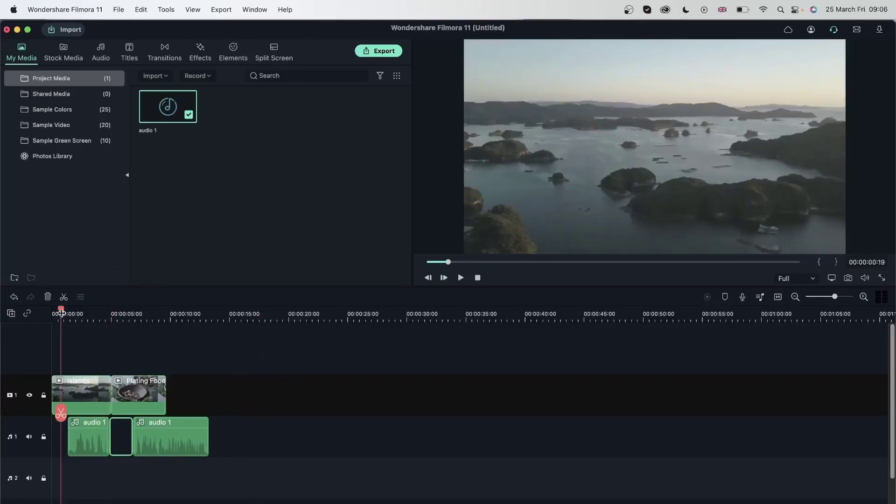
key("space")
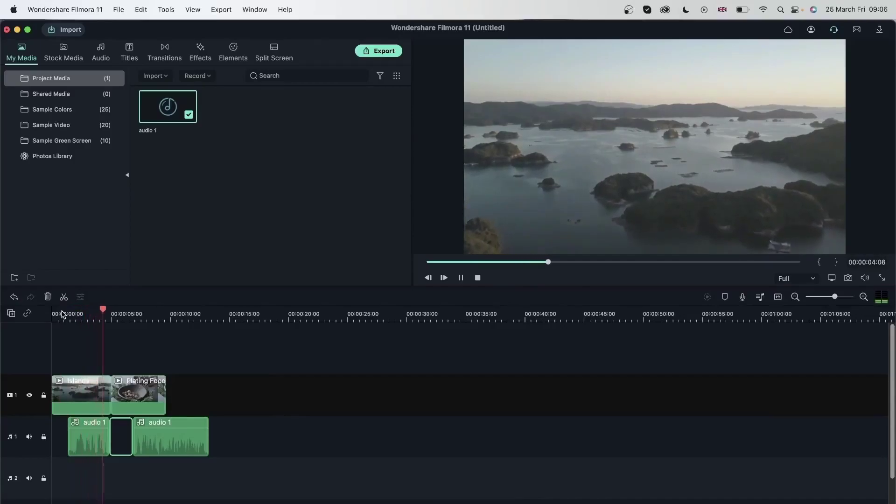
key("space")
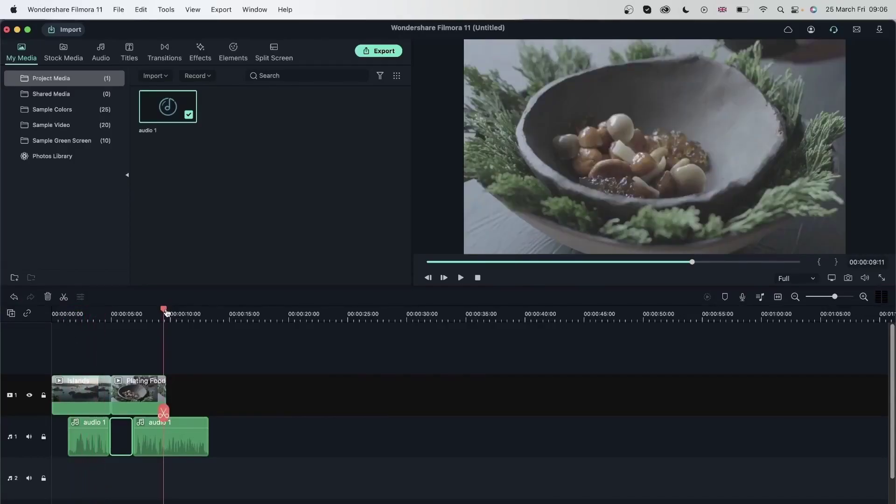
mouse_move(165, 355)
left_mouse_down()
mouse_move(56, 346)
mouse_move(162, 340)
left_mouse_up()
left_click(321, 449)
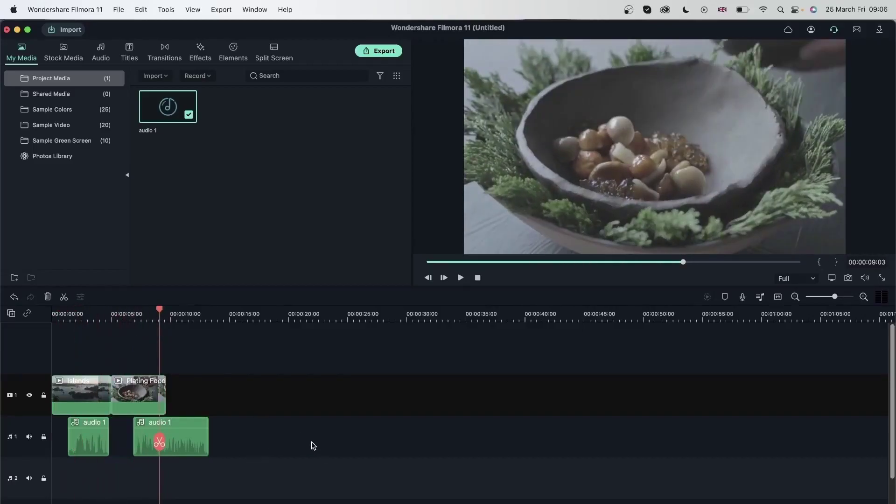
left_click_drag(311, 443, 64, 426)
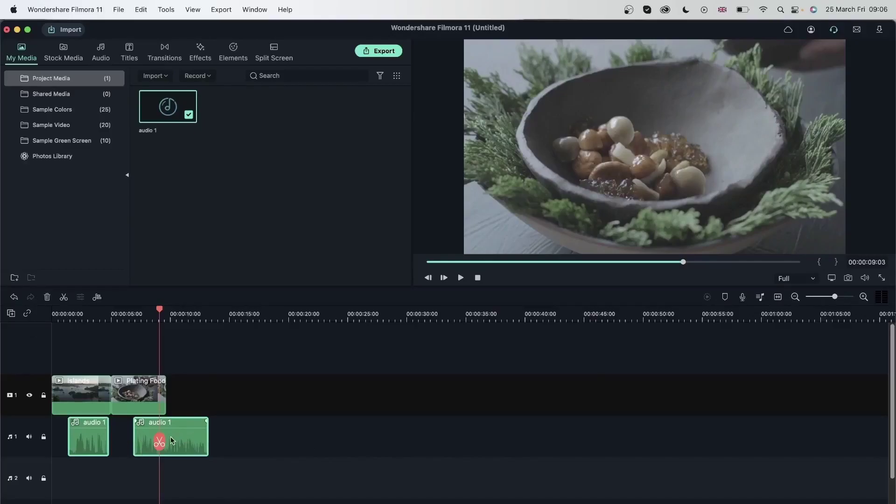
left_click(47, 297)
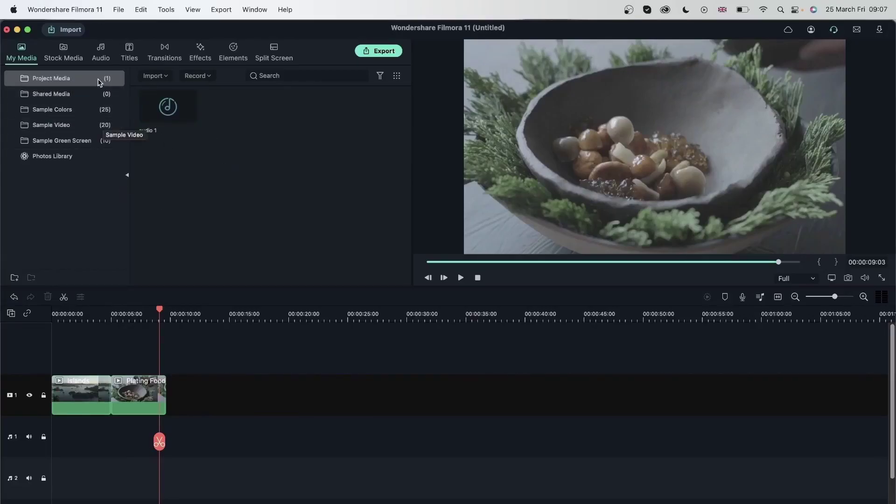
- Add 'Mark Tracy - Born Twice' from the Audio library to audio track 1 at about -3.63 dB
left_click(111, 60)
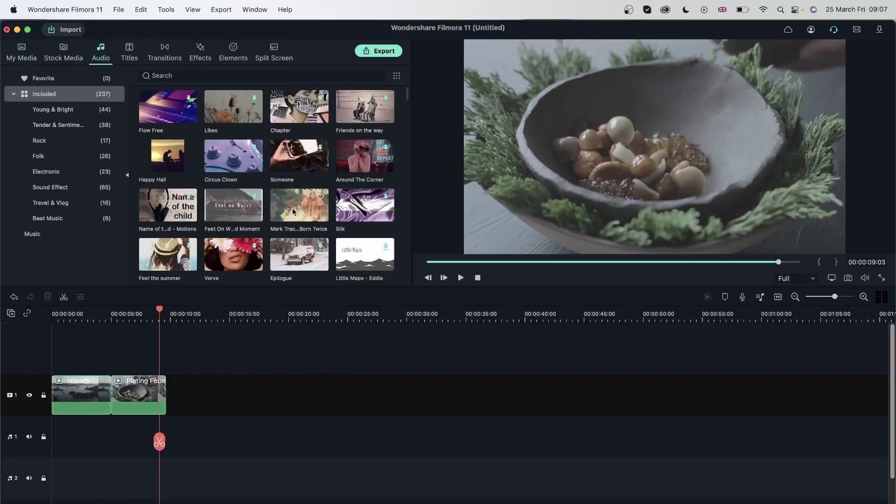
left_click_drag(294, 212, 55, 420)
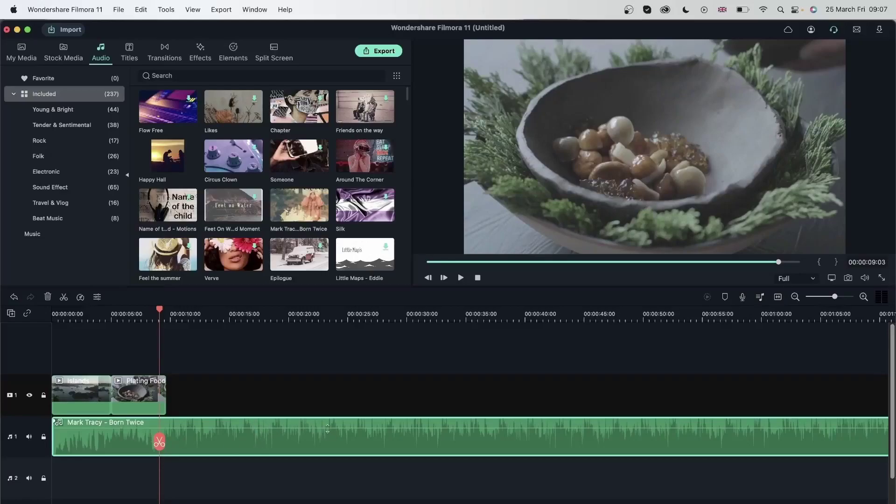
left_click_drag(327, 428, 330, 436)
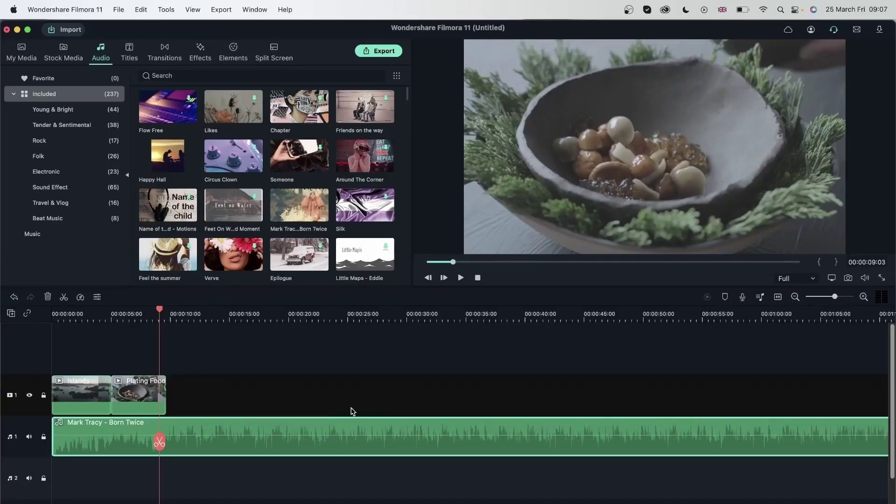
- Move the playhead around the timeline and finally set it at the very start
left_click(342, 403)
left_click(101, 311)
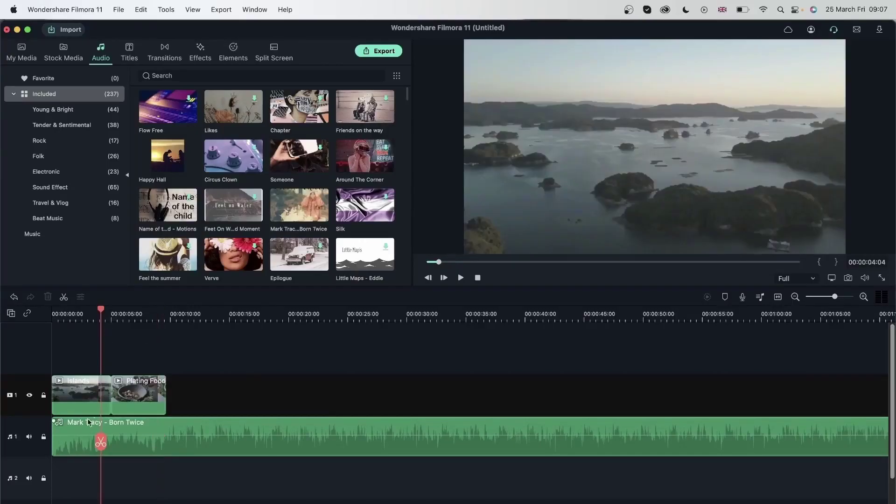
left_click(68, 430)
left_click(248, 398)
left_click(74, 312)
left_click(127, 312)
left_click(174, 312)
left_click(134, 312)
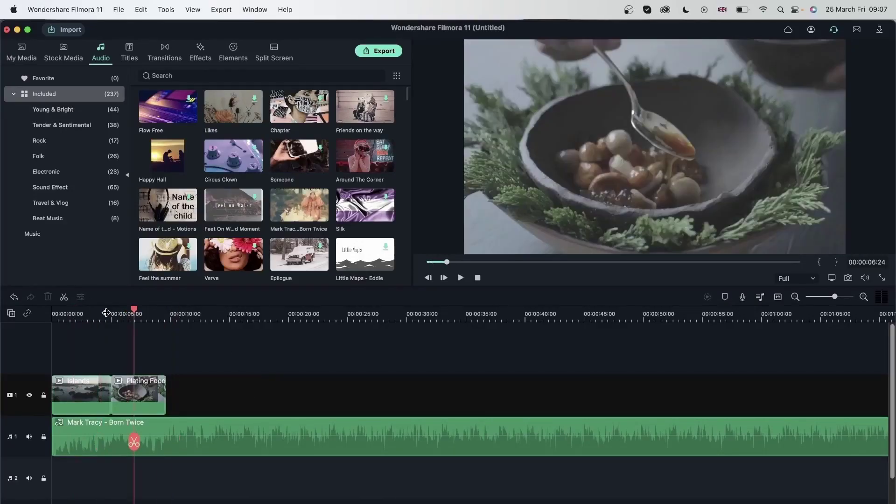
left_click(106, 311)
left_click(64, 311)
left_click_drag(65, 309, 39, 316)
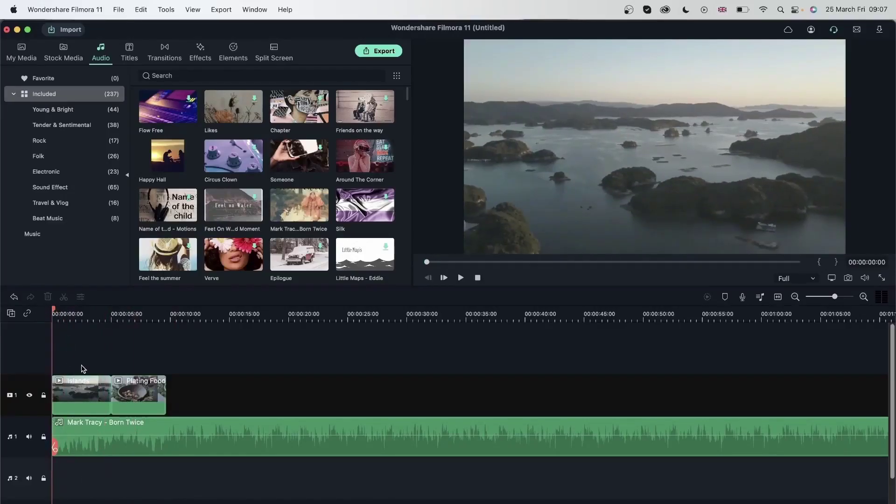
- Record an 8-second voiceover with Mute Project unticked, landing on audio track 2
left_click(743, 296)
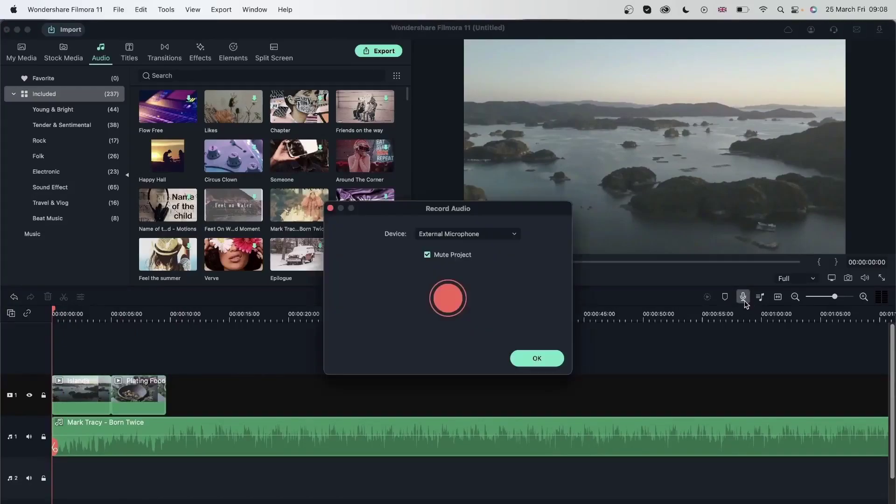
left_click_drag(420, 210, 375, 147)
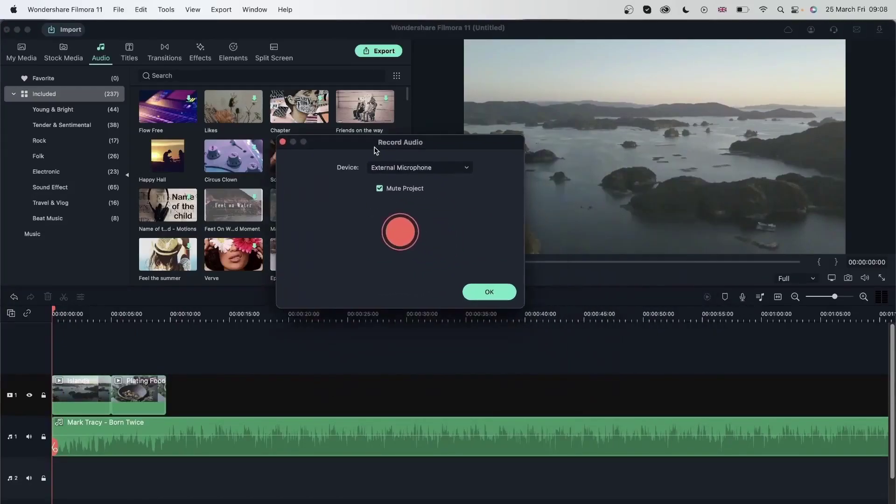
left_click(380, 189)
left_click(403, 232)
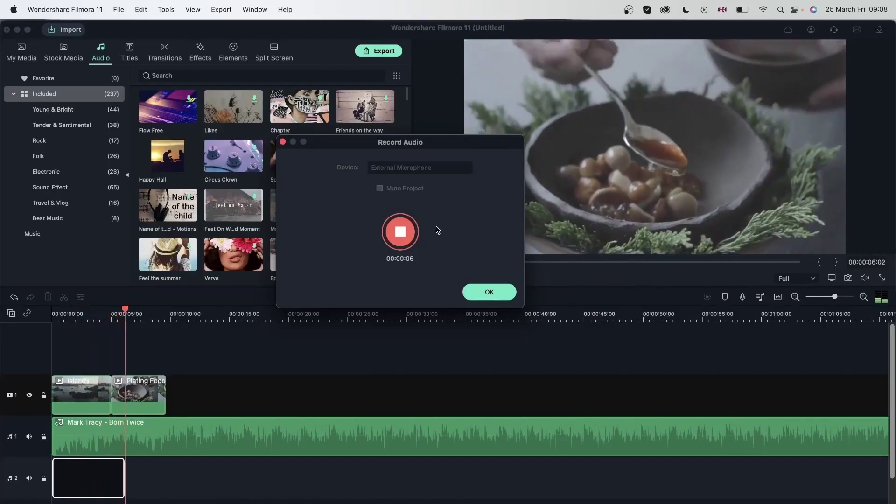
left_click(413, 236)
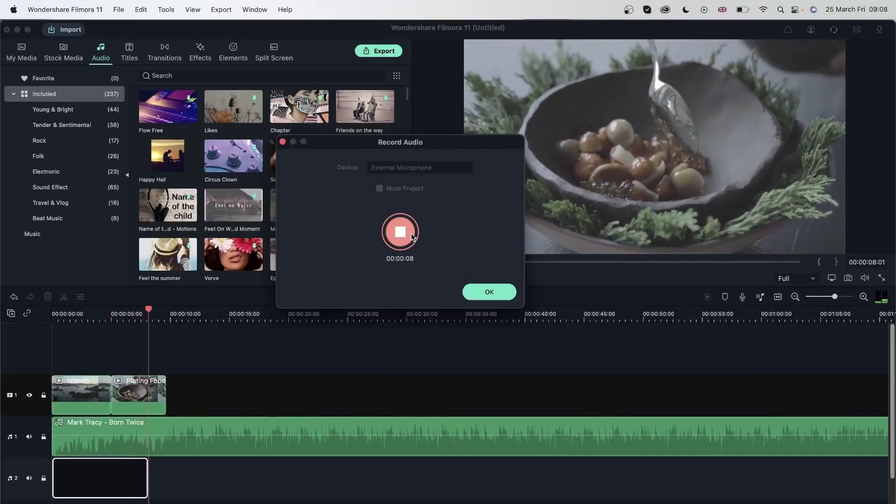
left_click(483, 291)
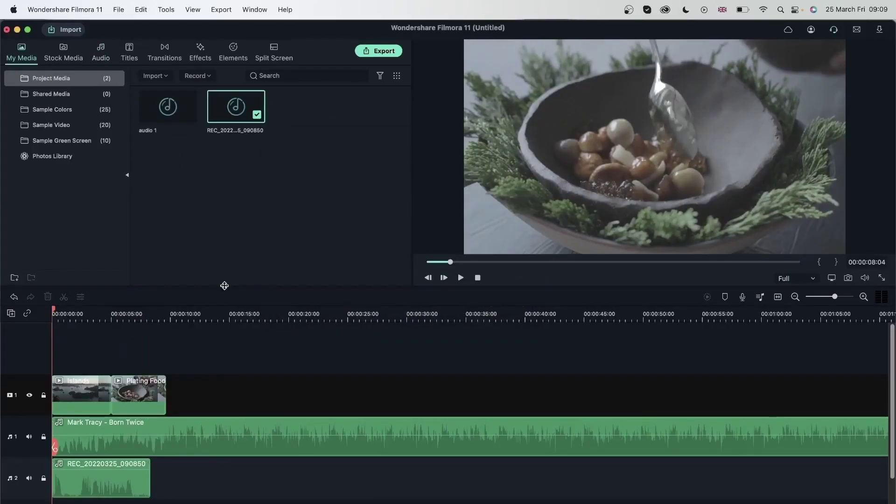
- Rename the new recording in project media to 'audio 2'
right_click(223, 111)
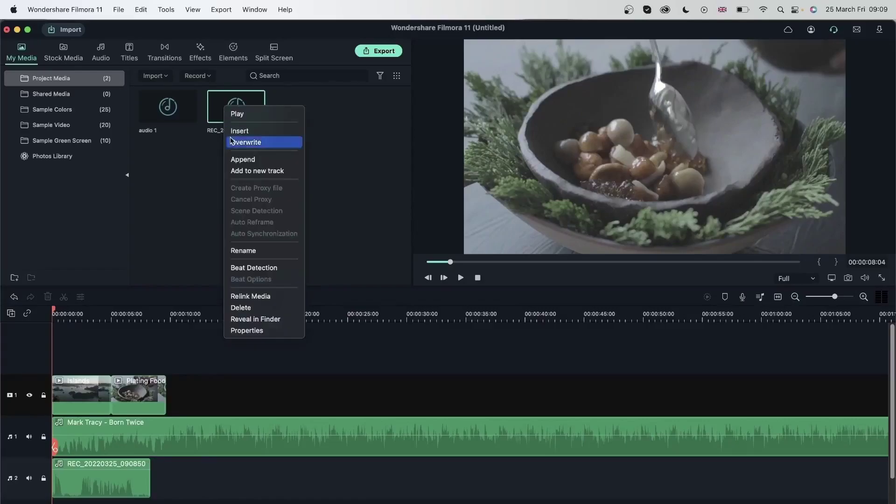
left_click(252, 251)
type("au")
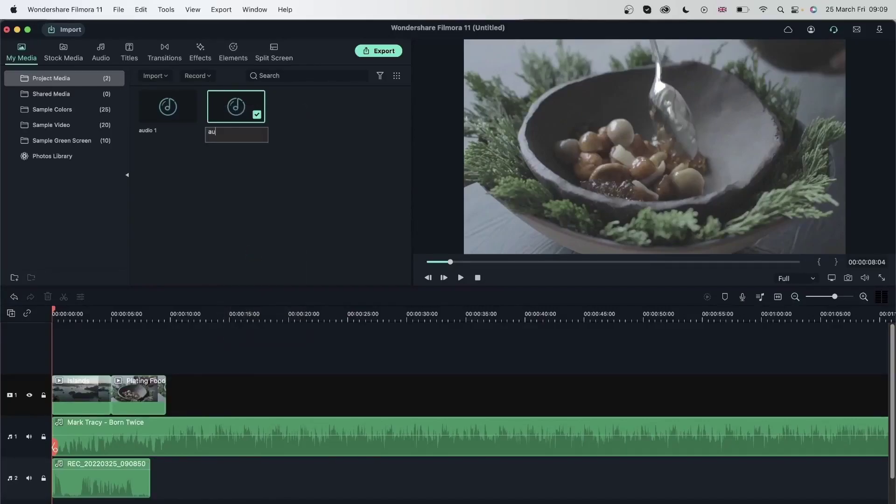
key("Return")
- Play back the edit, set the playhead to about 00:00:01:07, and reopen the voiceover recorder
key("space")
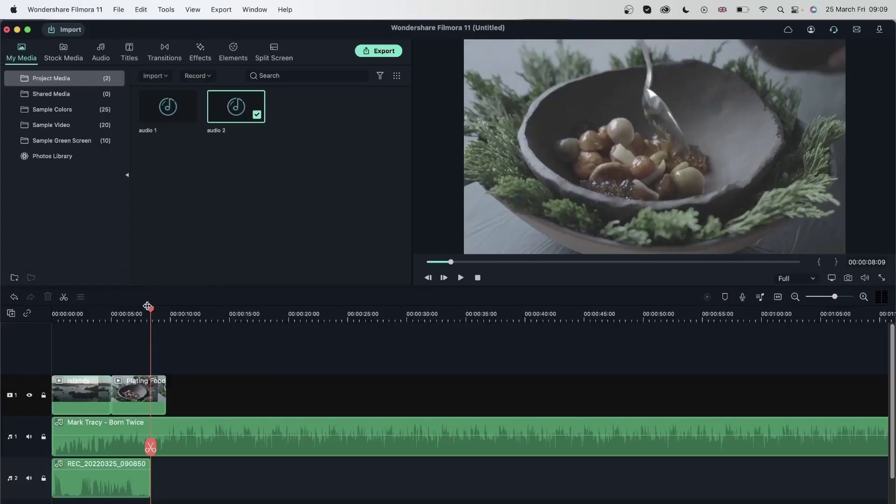
left_click(67, 312)
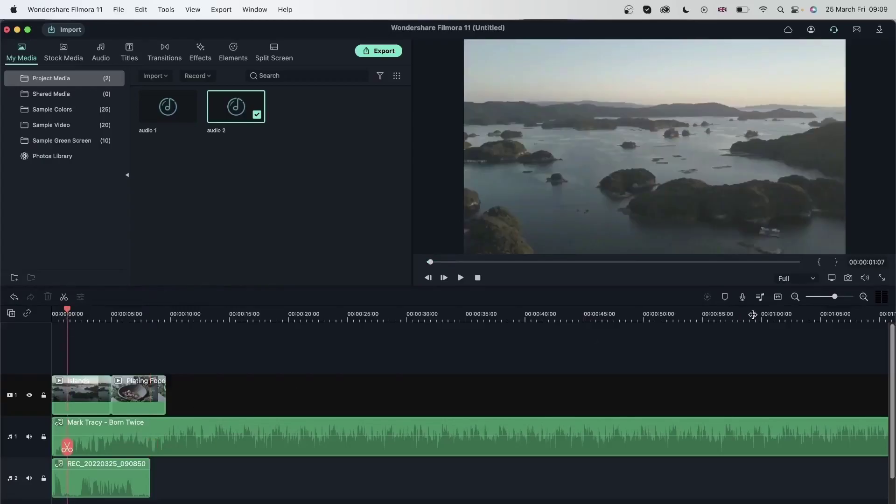
left_click(743, 298)
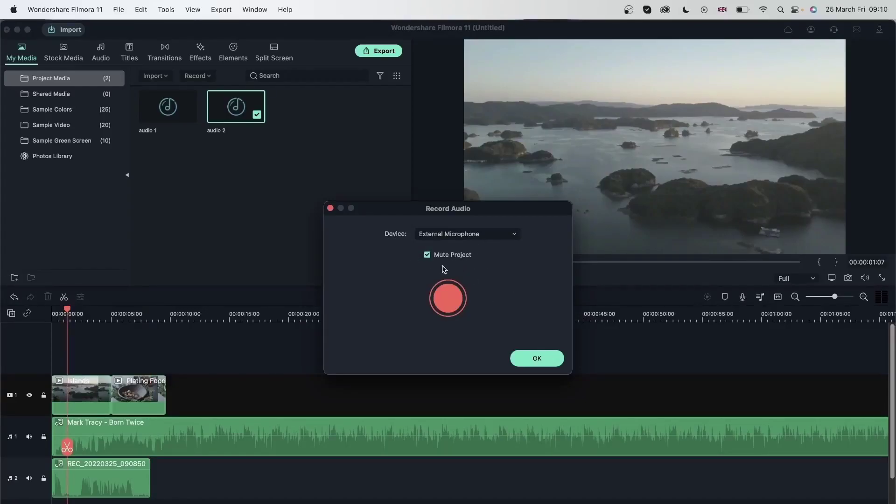
- Record the second voiceover, REC_20220325_091012, onto audio track 3 starting about 1 second in
left_click(448, 299)
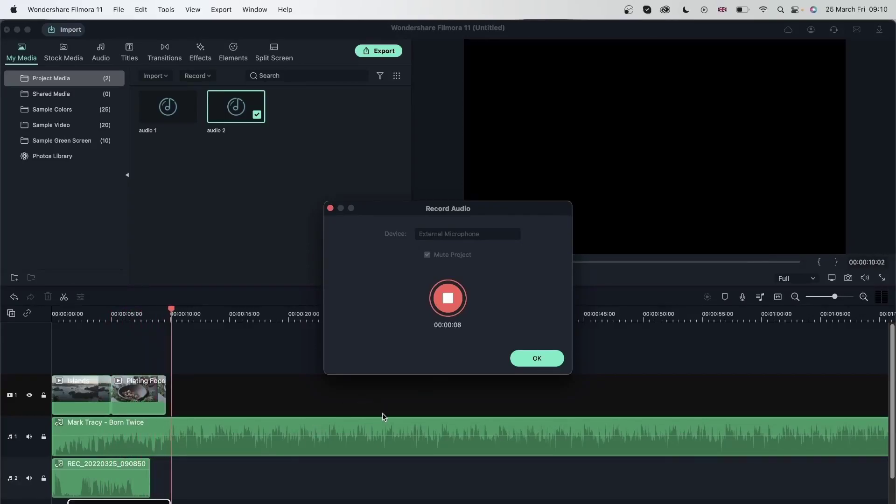
left_click(448, 298)
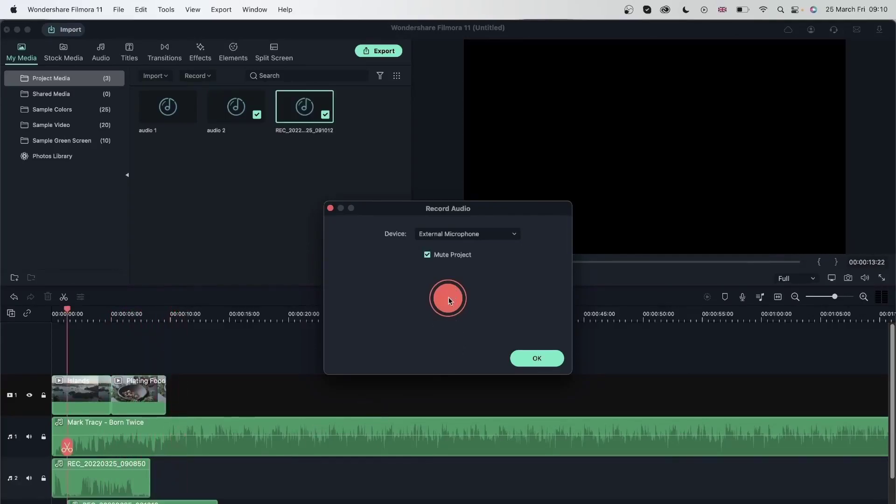
left_click(537, 358)
scroll(193, 406, "down", 3)
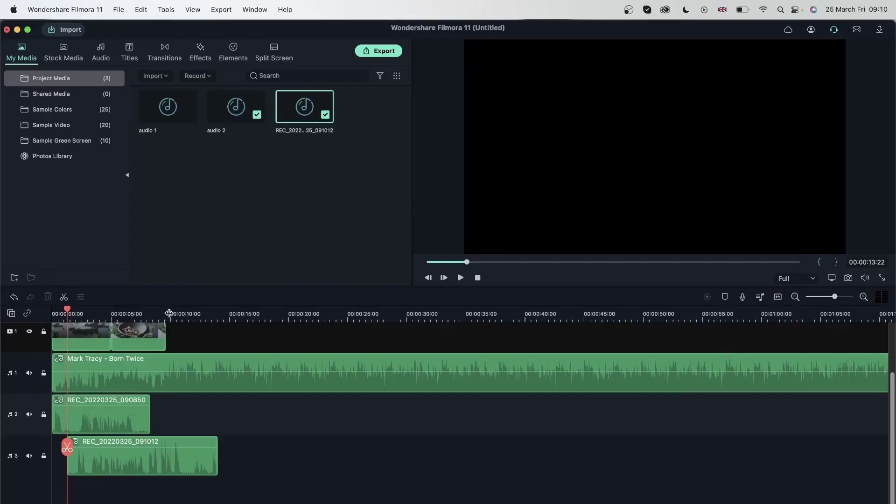
- Rename the second recording in project media to 'audio 3' and move the playhead to about 00:00:07:12
left_click(292, 116)
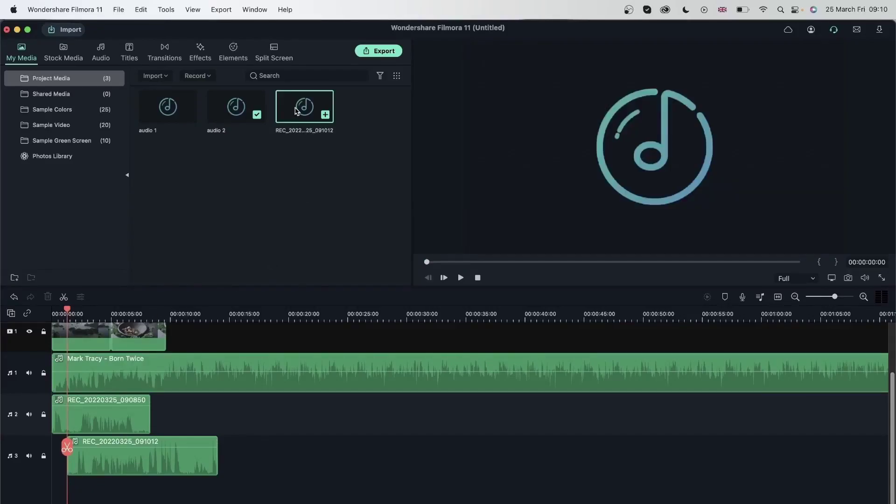
right_click(295, 106)
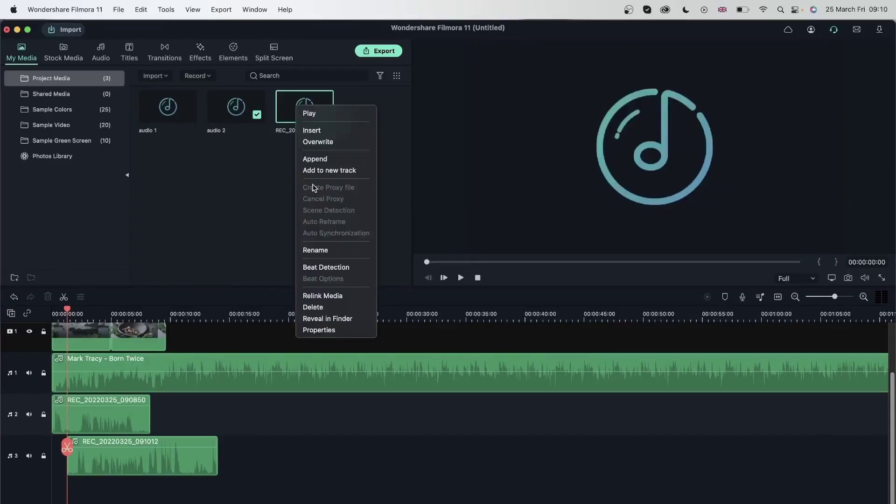
left_click(326, 251)
type("audio 3")
key("Return")
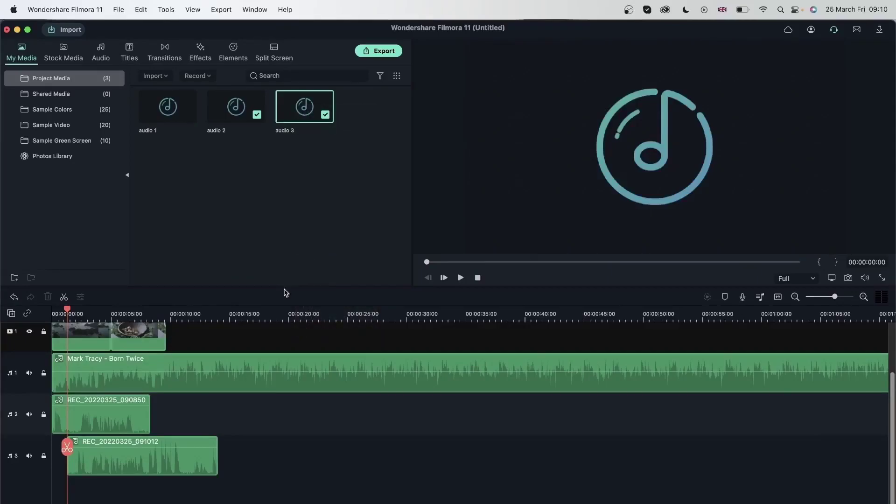
left_click(275, 448)
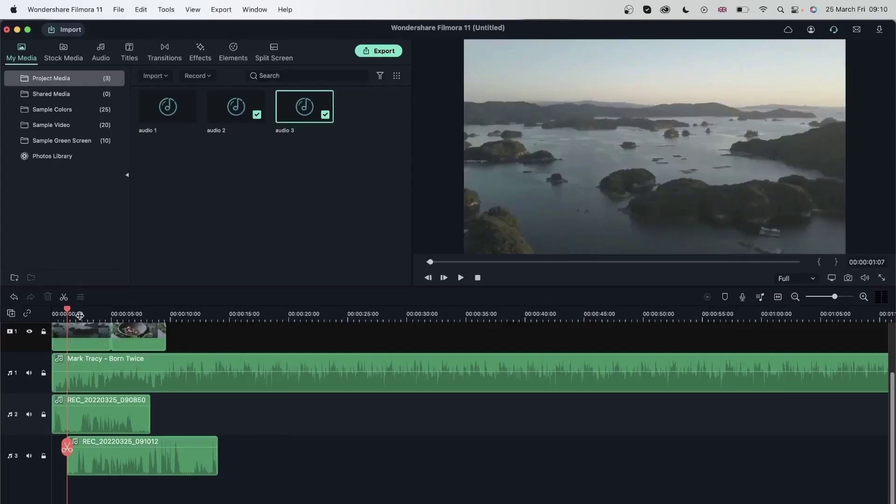
left_click_drag(68, 311, 141, 355)
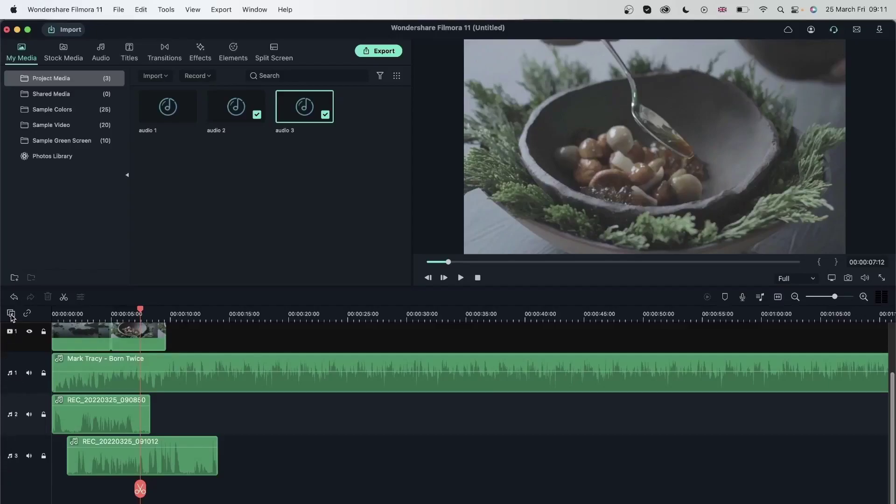
- Record a third voiceover from the 7-second mark onto a new fourth audio track
left_click(11, 313)
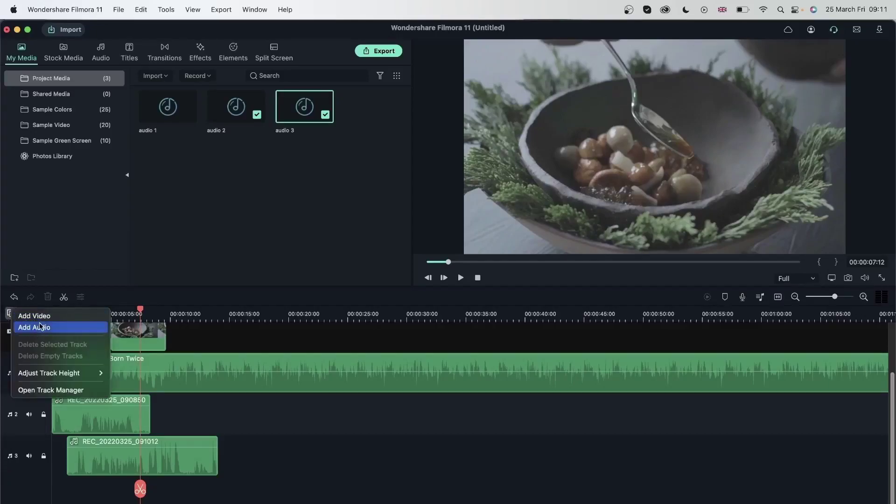
left_click(43, 495)
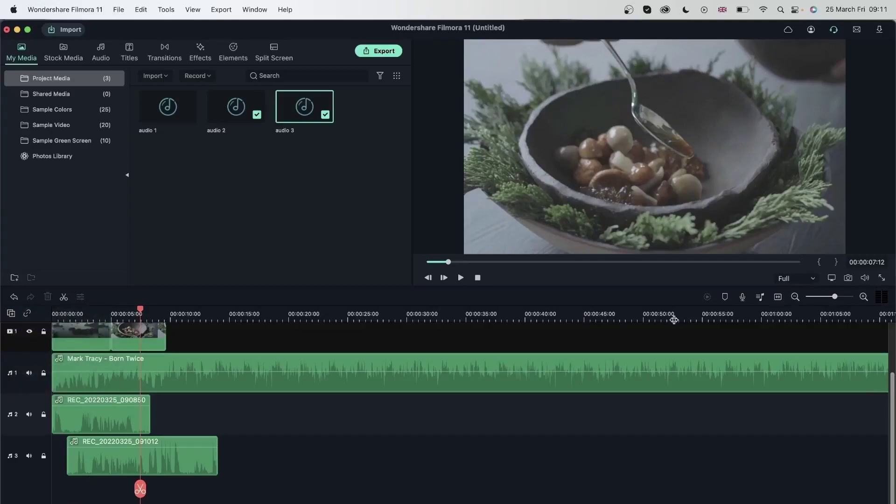
left_click(744, 297)
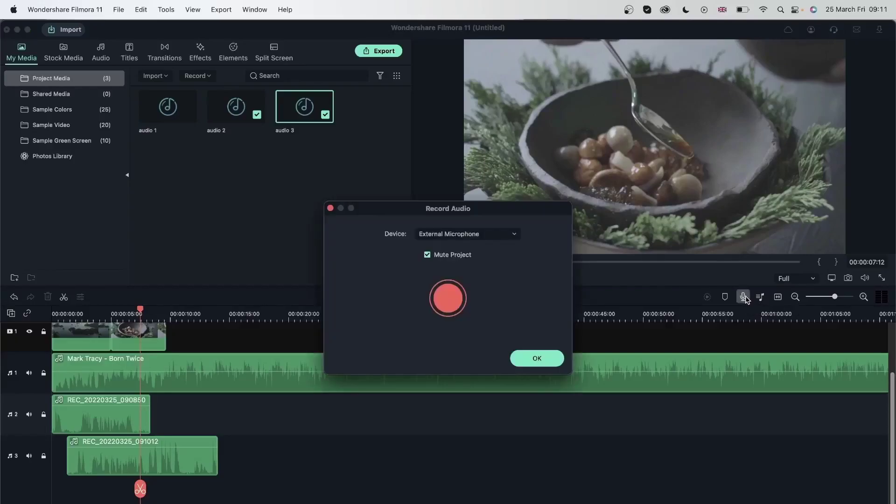
left_click(453, 292)
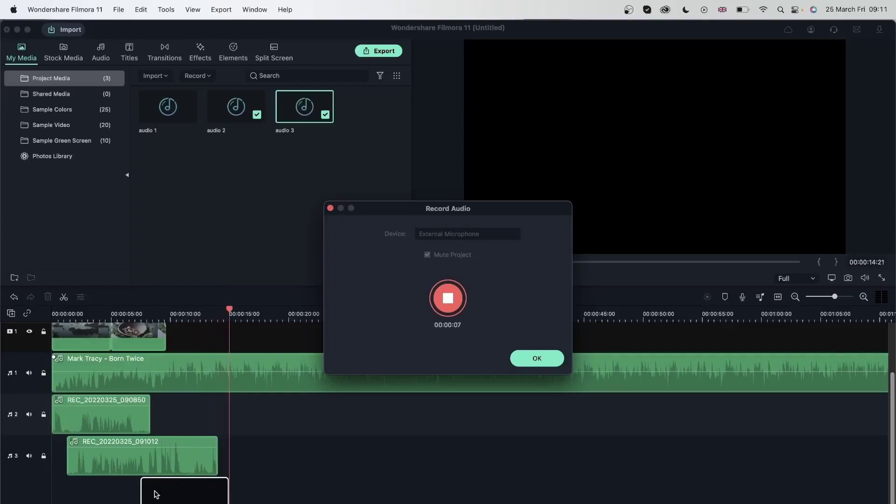
left_click(447, 298)
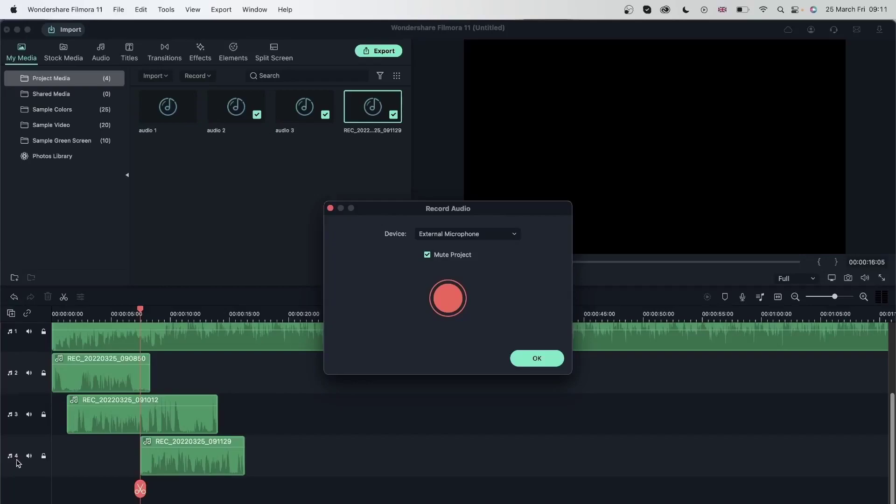
left_click(543, 361)
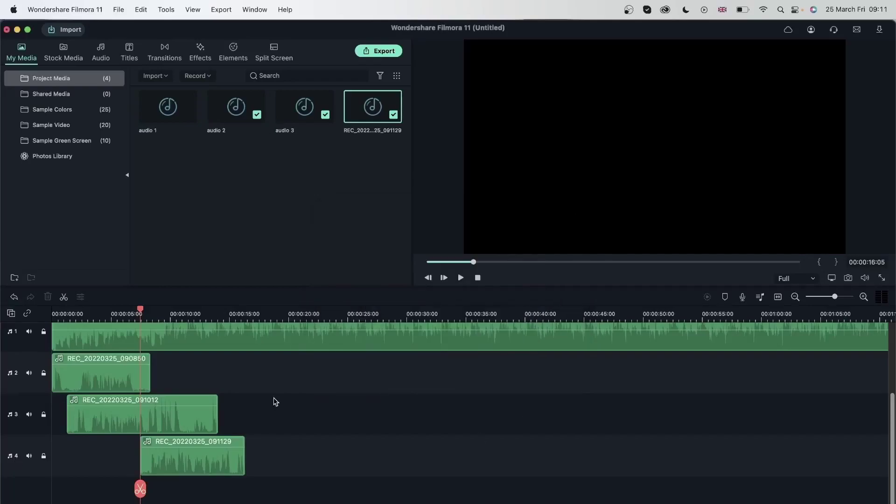
left_click(12, 314)
- Preview the edit by jumping the playhead between the start and about 12 seconds
left_click(118, 310)
left_click(146, 311)
left_click(201, 315)
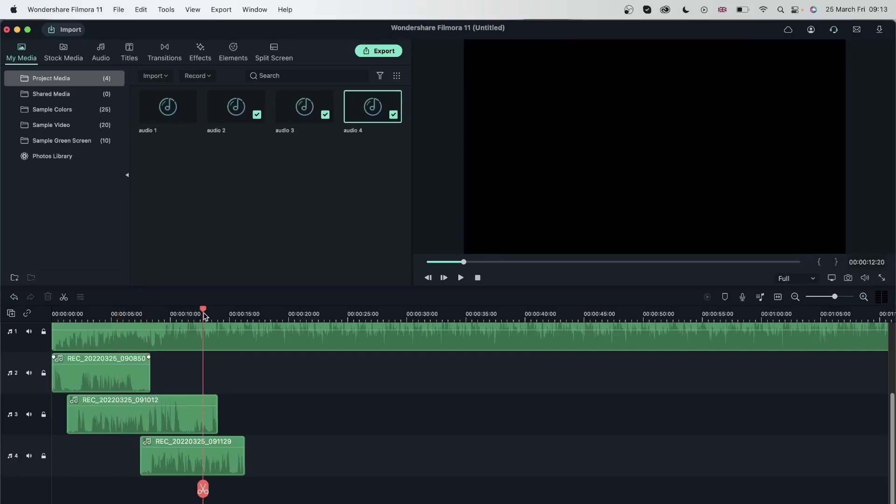
left_click(163, 316)
left_click(122, 314)
left_click(65, 314)
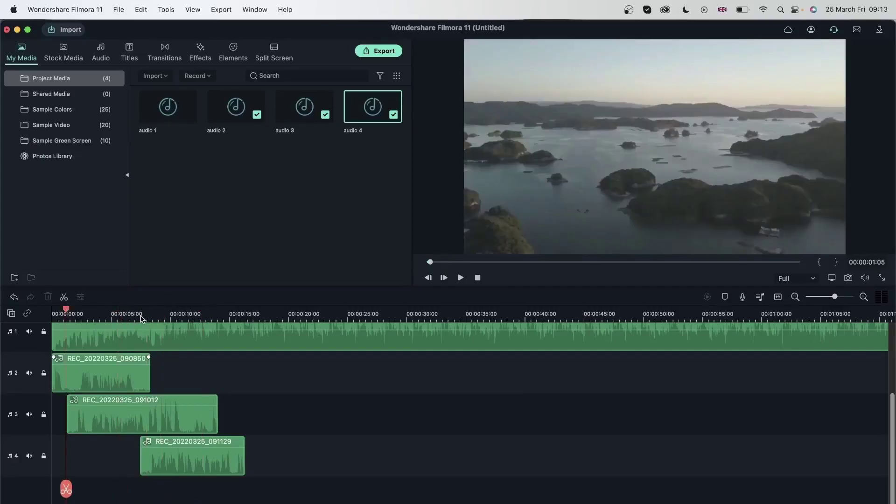
left_click(124, 316)
left_click(141, 317)
left_click(154, 319)
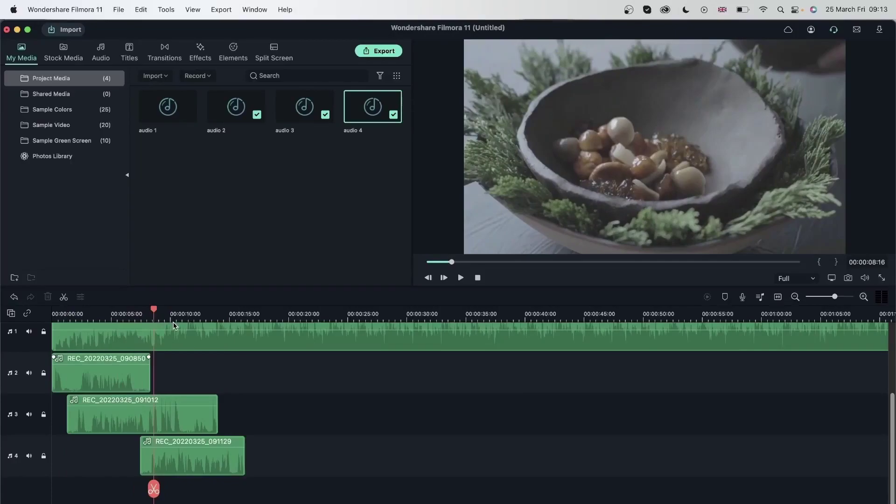
left_click(186, 323)
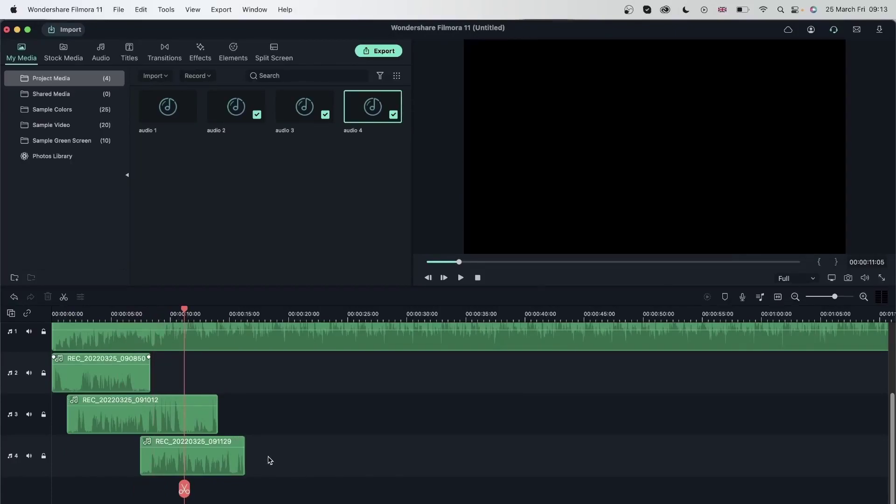
- Delete the three REC voiceover clips from audio tracks 2–4, leaving the playhead near 3 seconds
left_click_drag(299, 481, 86, 369)
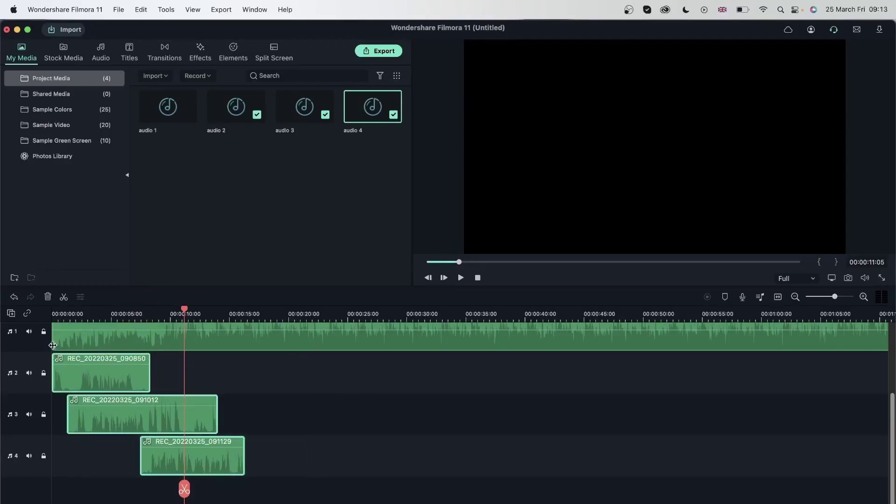
left_click(47, 297)
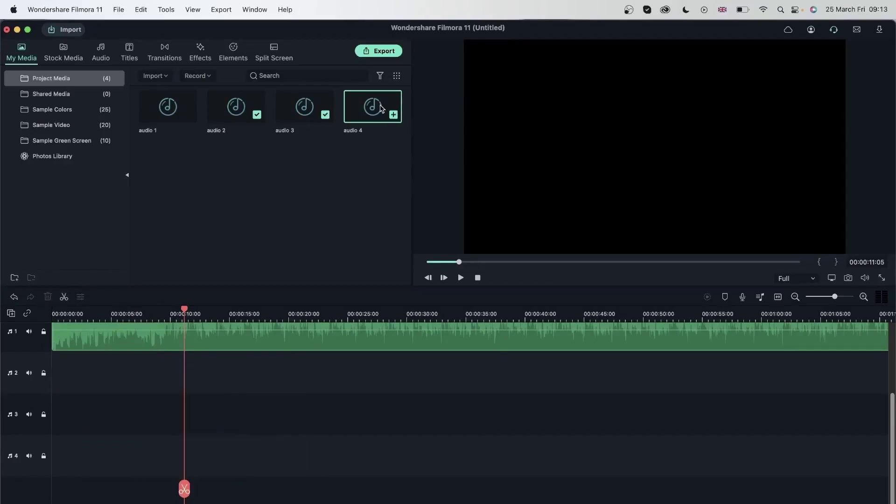
scroll(242, 456, "up", 3)
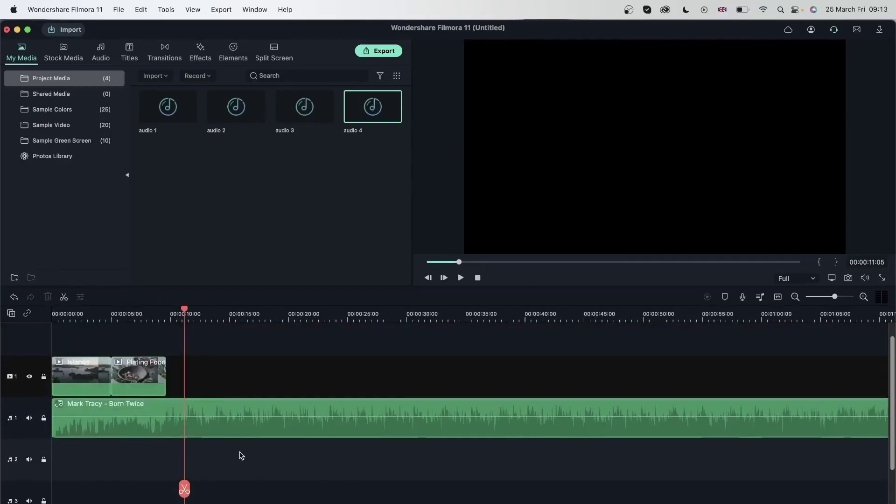
left_click(103, 313)
left_click(89, 313)
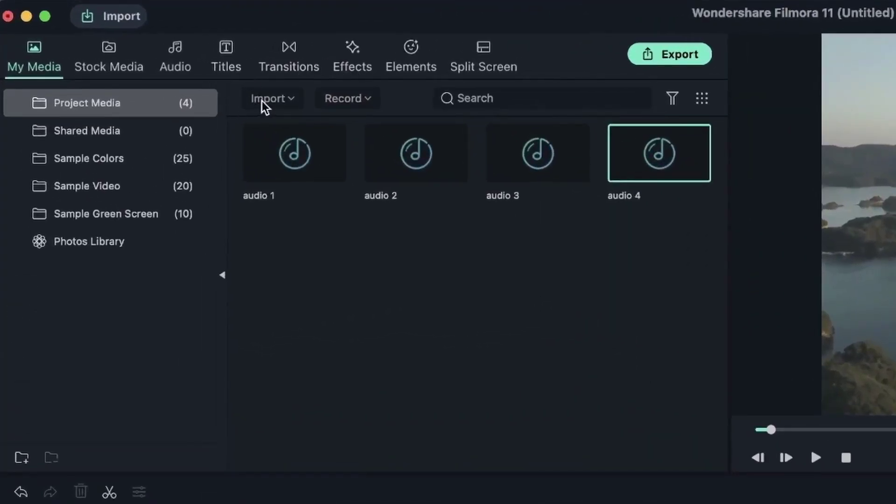
left_click(108, 71)
left_click(54, 72)
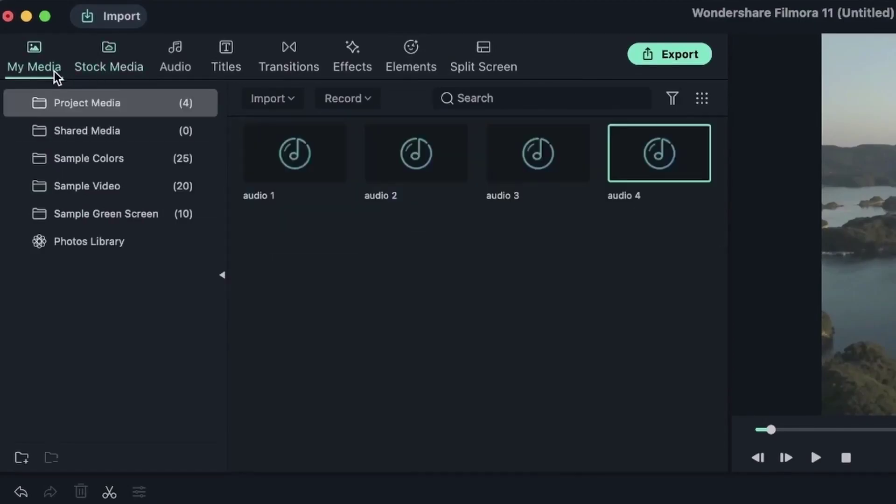
left_click(369, 98)
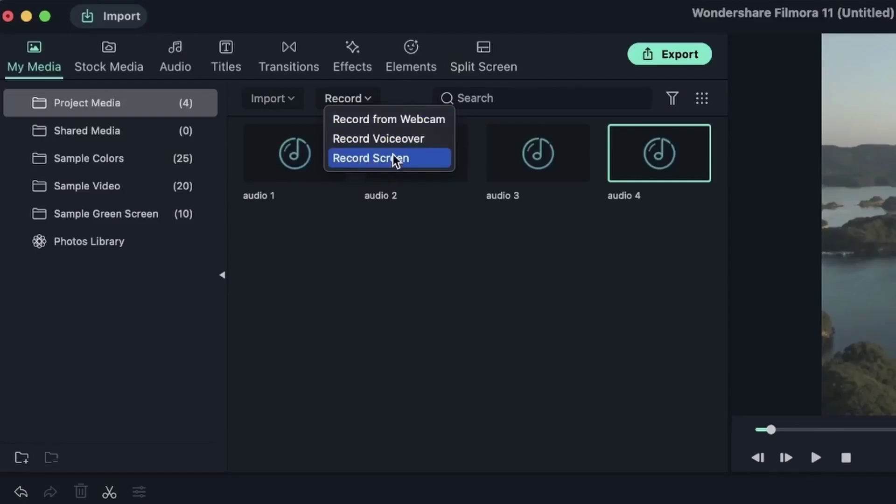
left_click(396, 139)
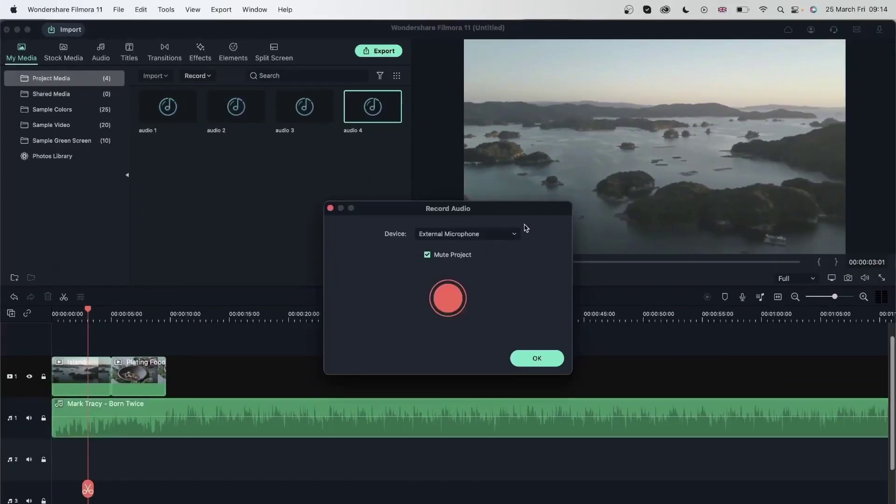
left_click_drag(516, 213, 576, 91)
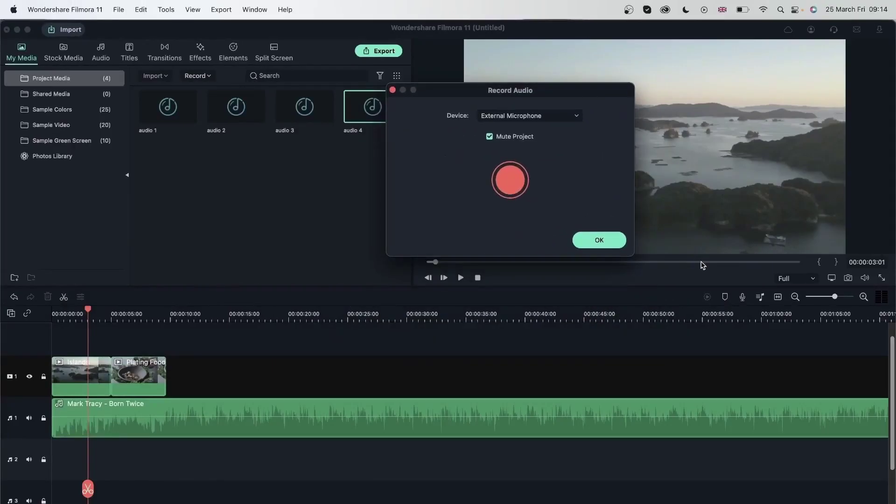
left_click(622, 242)
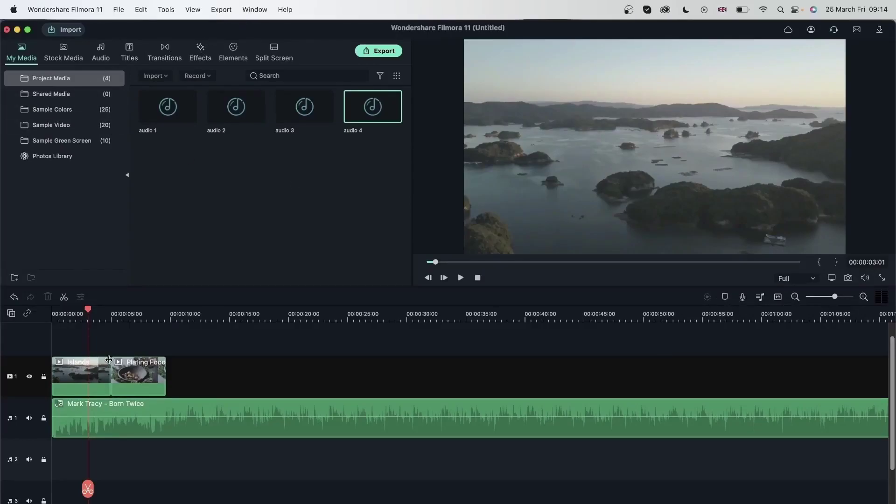
- Place audio 1 on track 2, split it near 5 seconds and at Plating Food's end, deleting the middle
mouse_move(87, 309)
left_mouse_down()
mouse_move(75, 310)
mouse_move(83, 310)
left_mouse_up()
left_click_drag(172, 112, 53, 465)
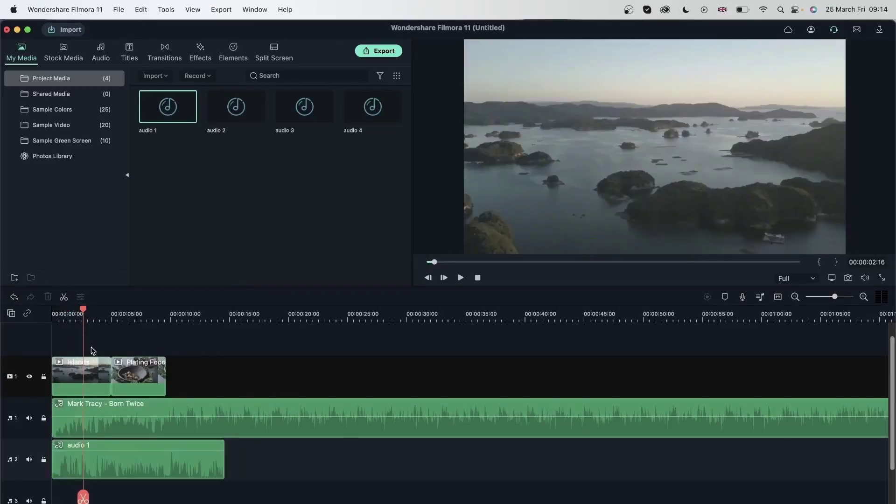
left_click_drag(83, 310, 95, 352)
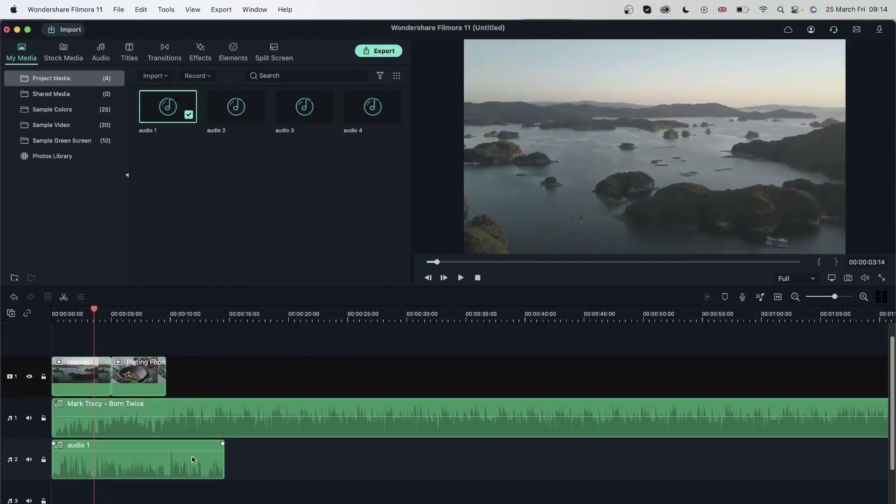
left_click(158, 469)
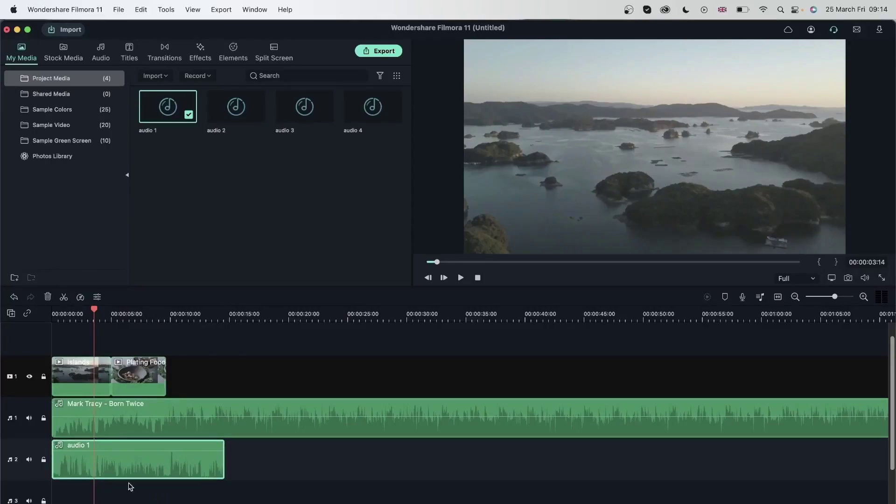
left_click_drag(93, 469, 96, 447)
left_click(95, 445)
left_click_drag(95, 309, 165, 364)
left_click(166, 475)
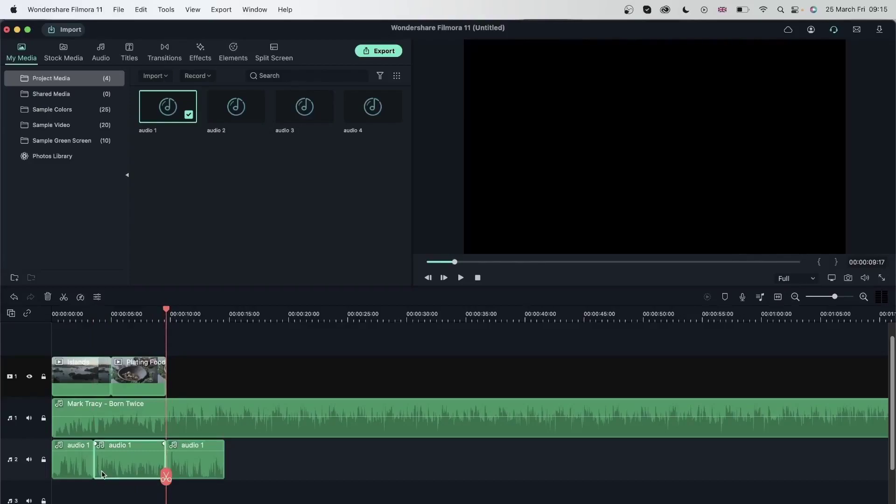
left_click(48, 297)
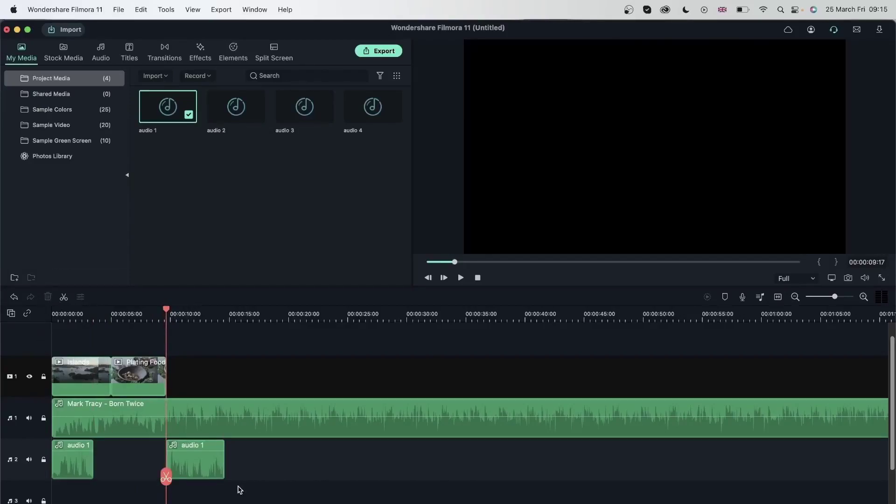
- Trim audio 2 to run from 5 seconds to 00:00:11:02, move it onto track 2, and close the gap
left_click_drag(236, 108, 121, 490)
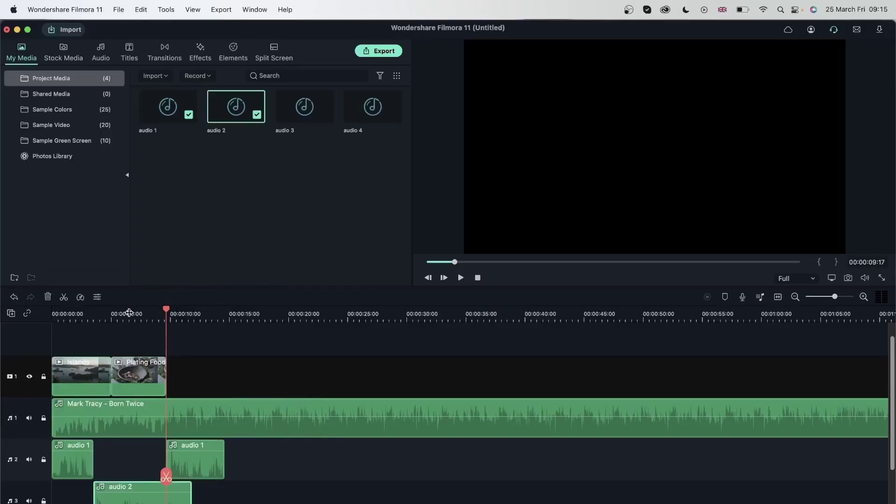
left_click(129, 316)
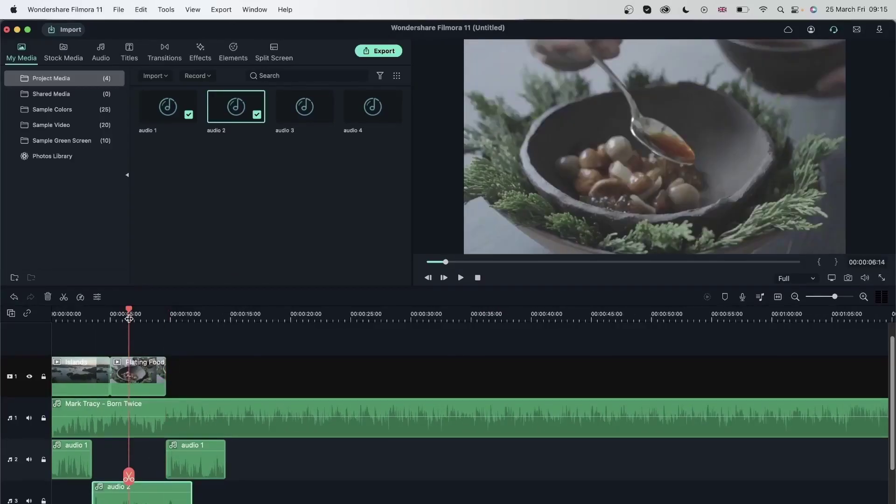
left_click_drag(129, 308, 117, 312)
left_click(117, 479)
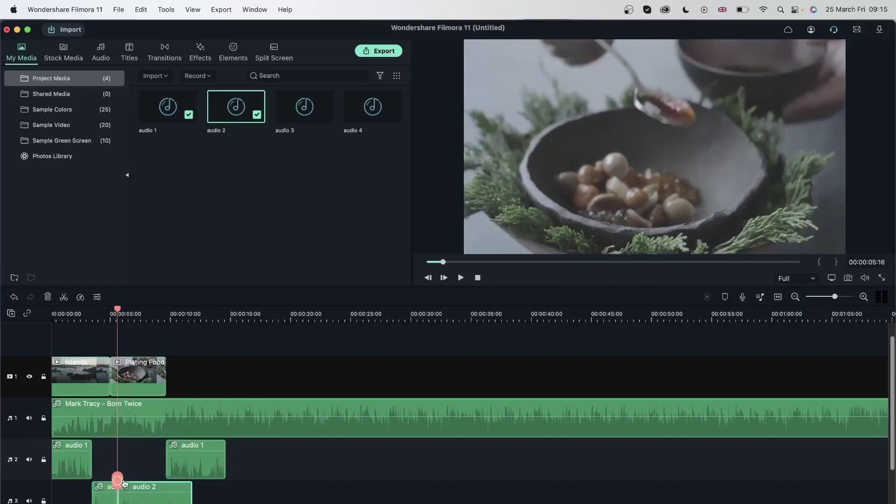
left_click(186, 316)
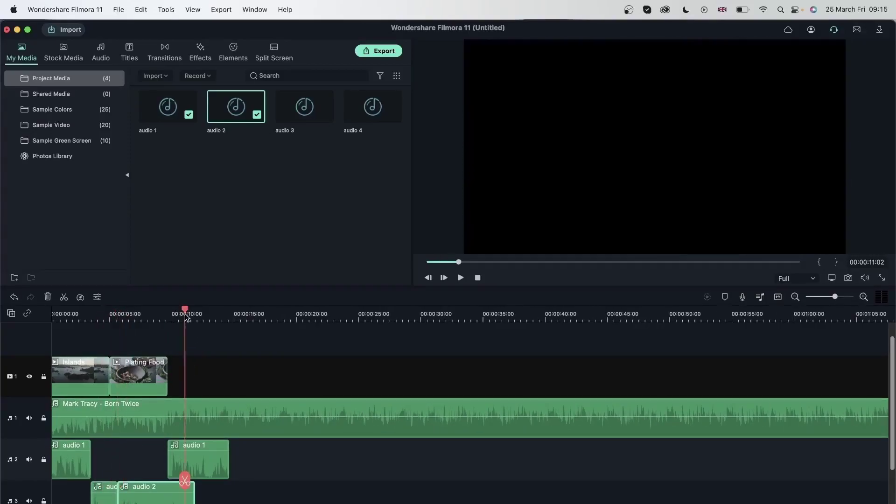
left_click(185, 481)
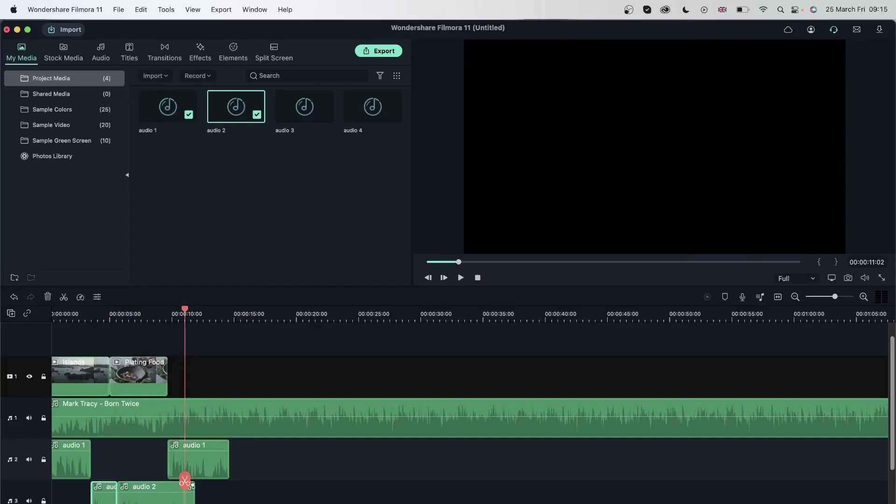
left_click(191, 485)
key("Delete")
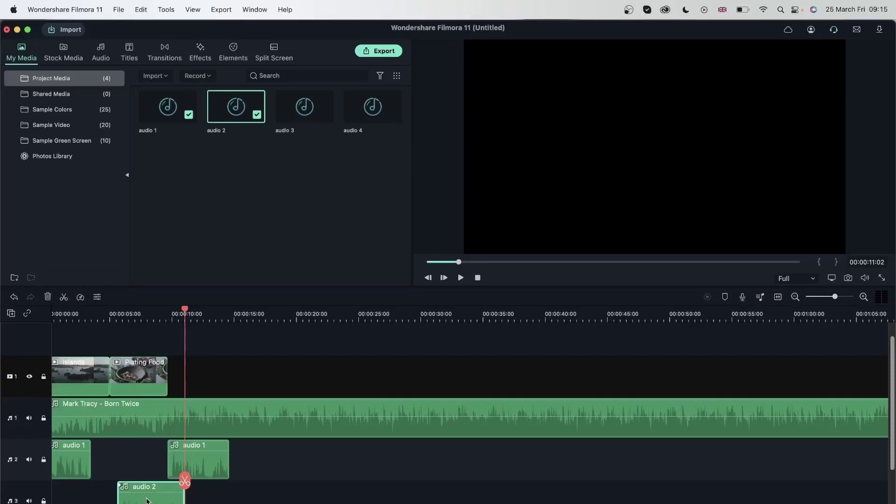
left_click_drag(143, 492, 125, 463)
left_click_drag(210, 464, 198, 462)
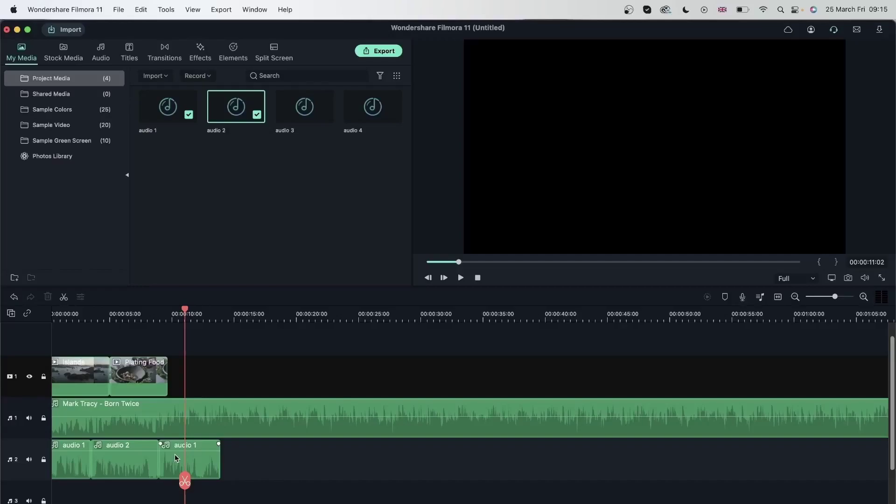
- Undo back to a single audio 1 clip and set the playhead to 00:00:03:14
key("super+z")
key("super+z")
key("super+z")
key("super+z")
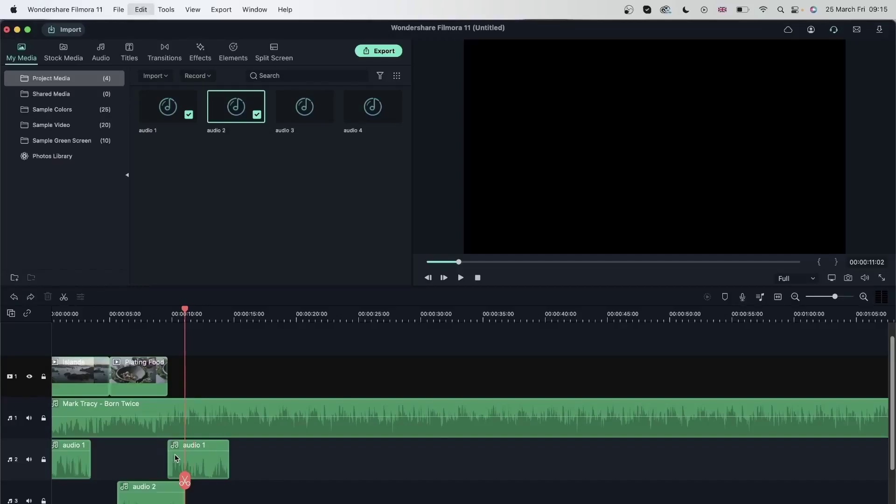
key("super+z")
key("super+z")
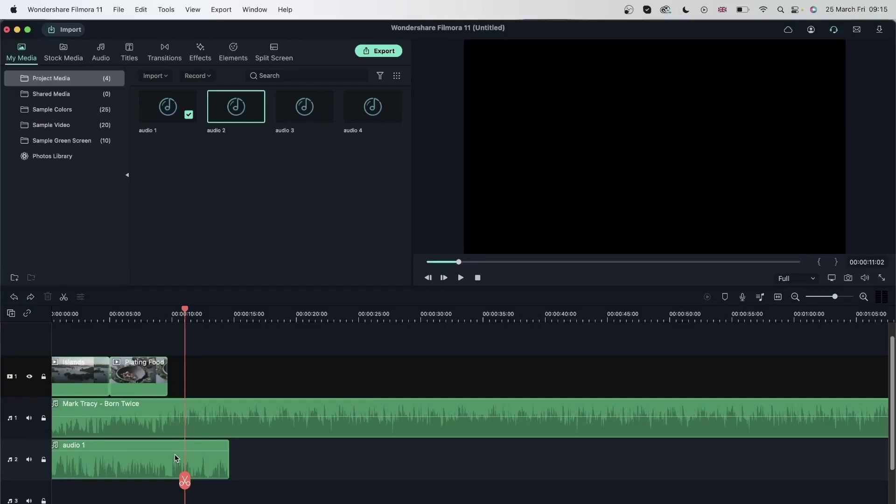
left_click(96, 310)
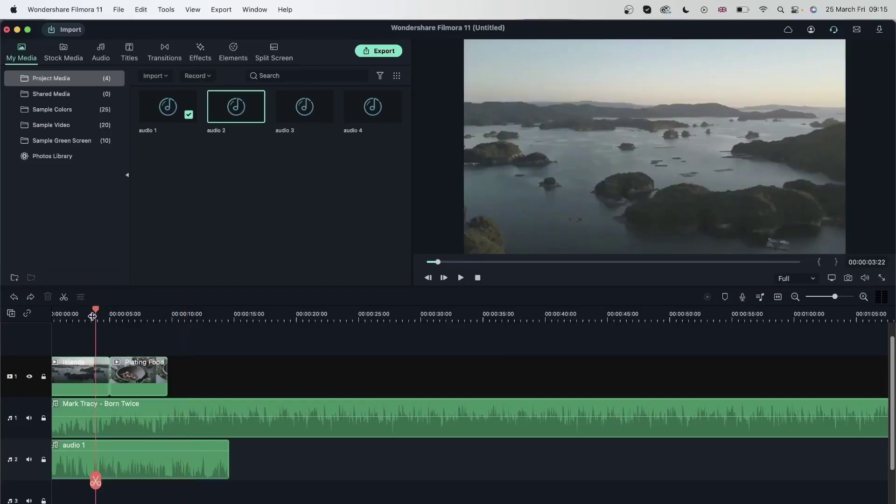
left_click_drag(96, 311, 91, 318)
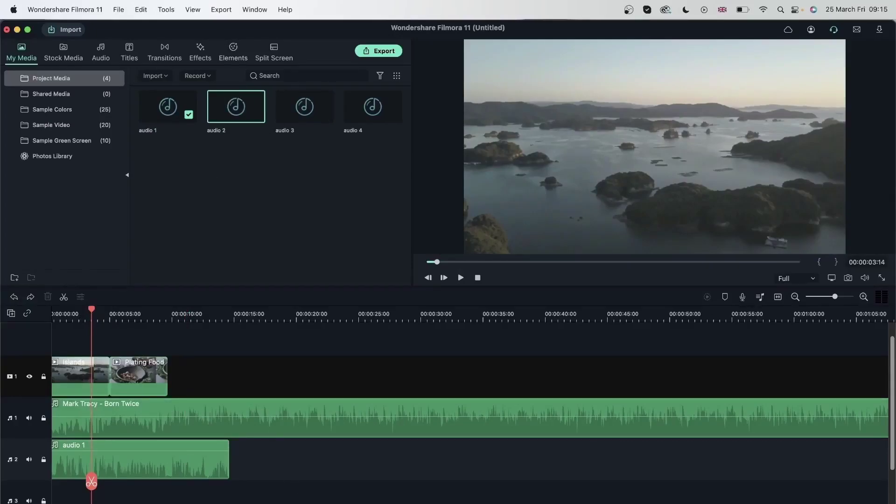
- Delete the empty audio tracks 4 and 3
scroll(140, 459, "left", 1)
scroll(113, 495, "down", 3)
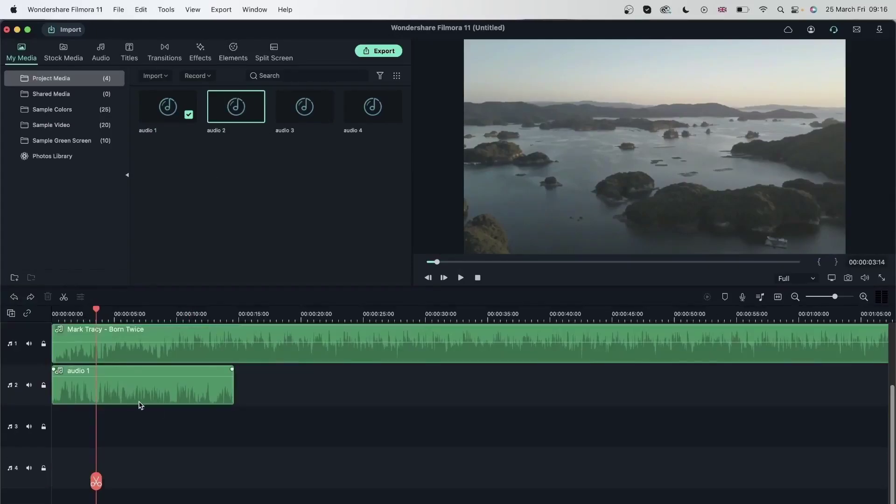
left_click(16, 476)
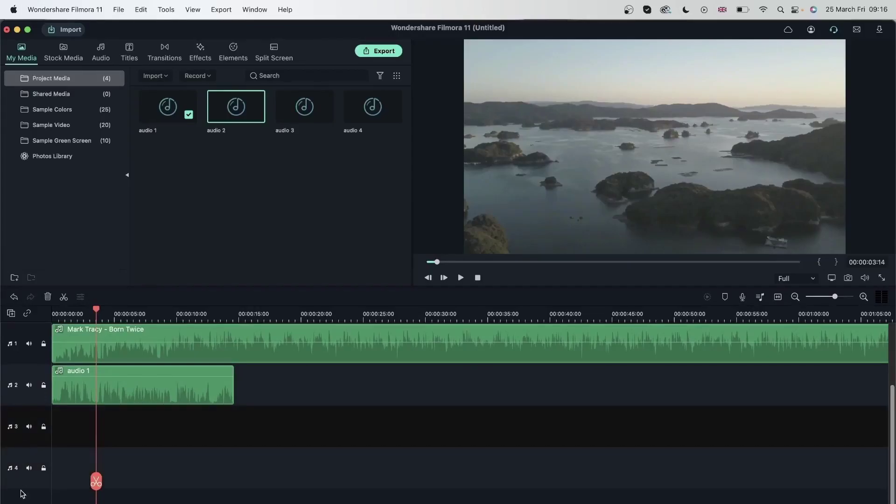
left_click(22, 479)
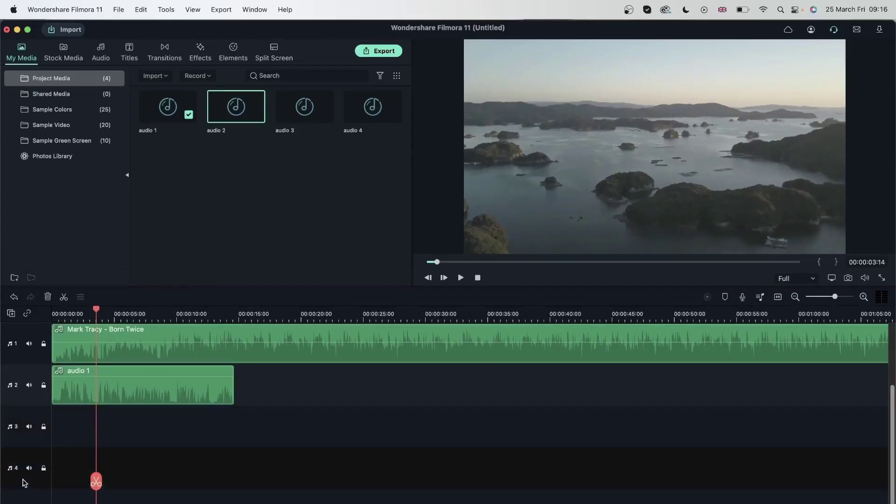
left_click(48, 297)
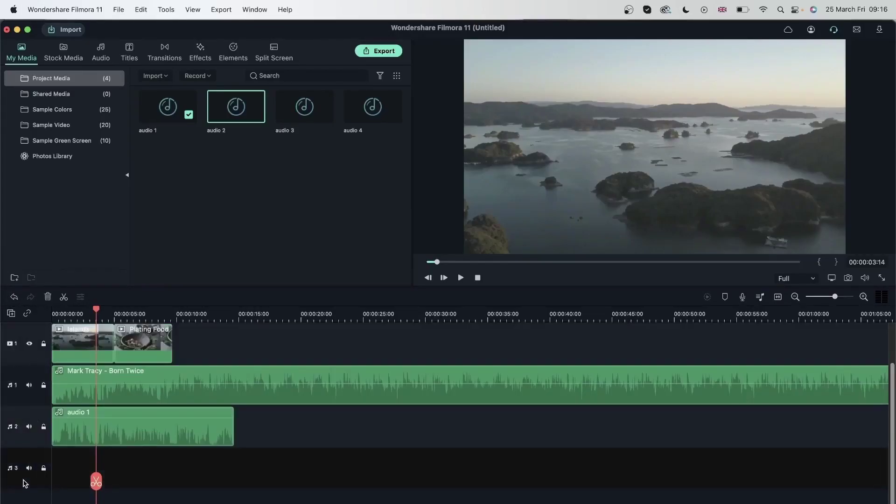
left_click(47, 297)
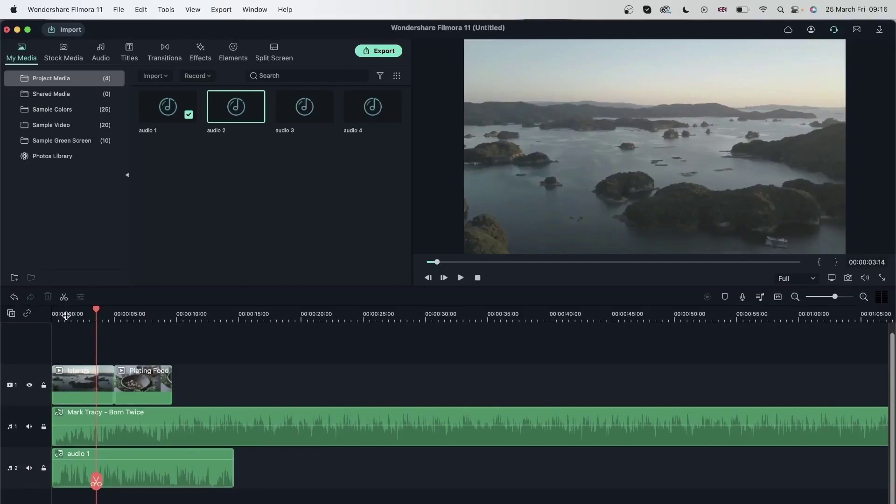
- Overwrite audio 2 onto track 2 at the 00:00:03:14 playhead
left_click(137, 476)
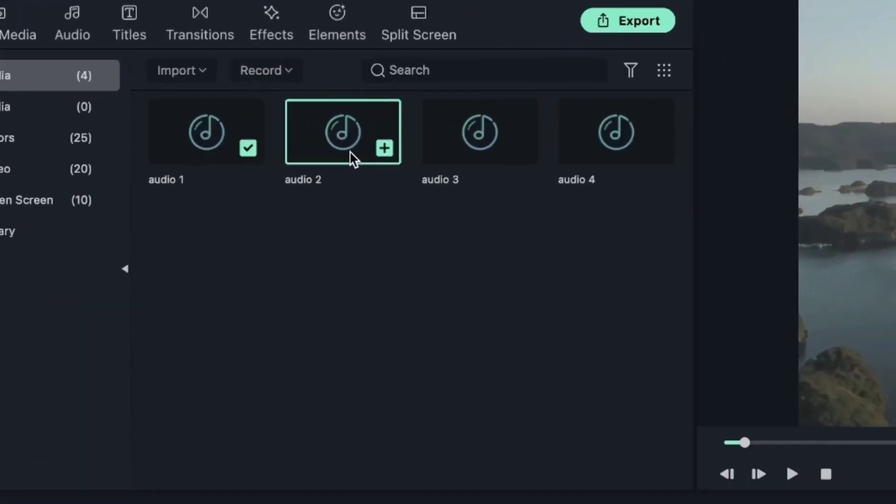
right_click(350, 152)
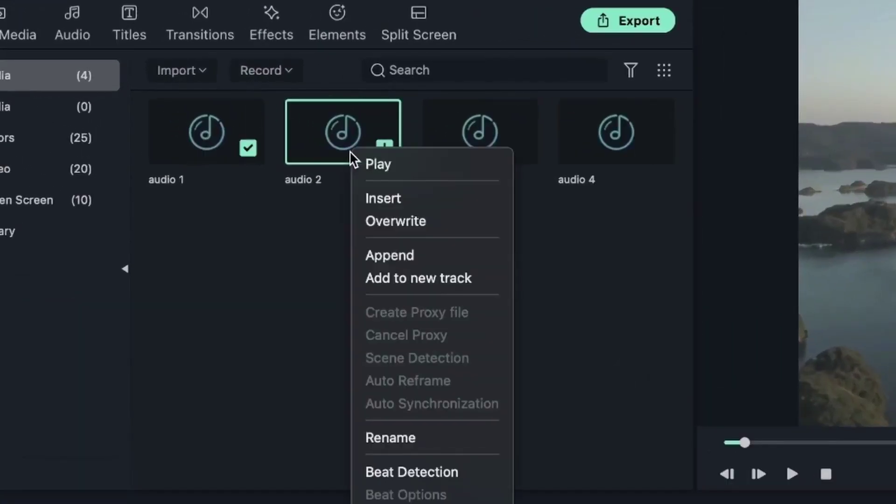
left_click(418, 216)
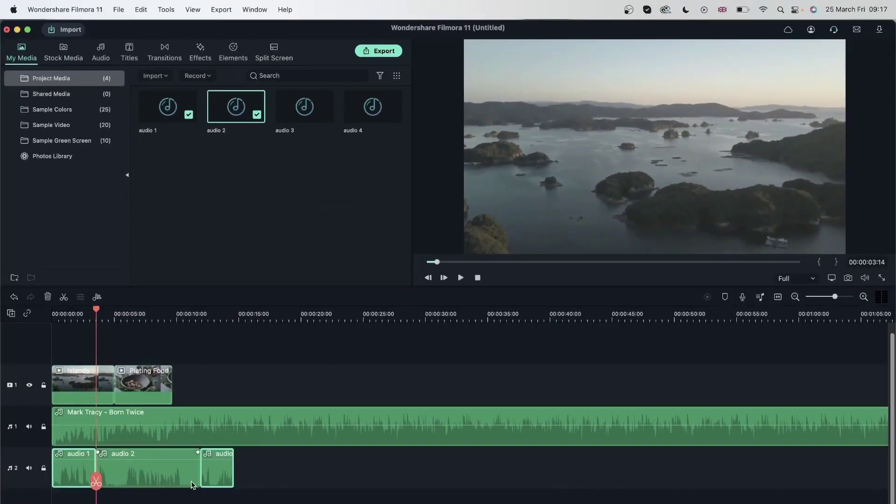
- Undo an accidental deletion and trim the leftover audio 1 tail away
left_click(48, 297)
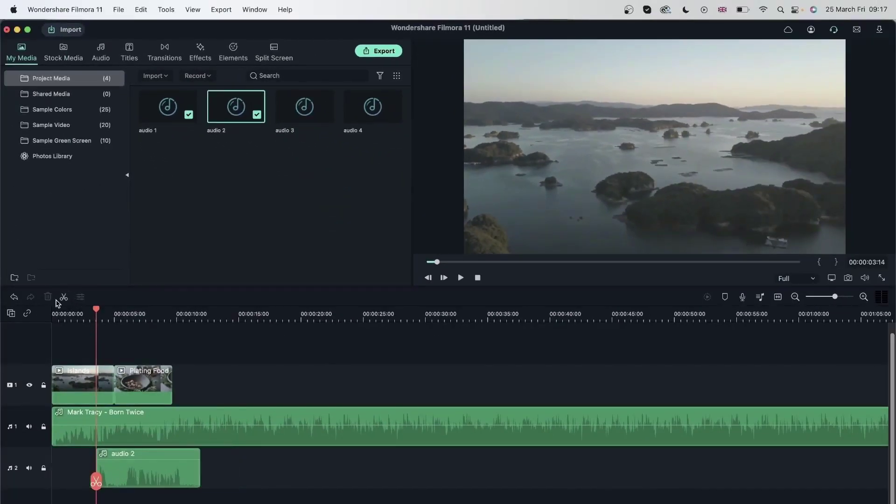
key("super+z")
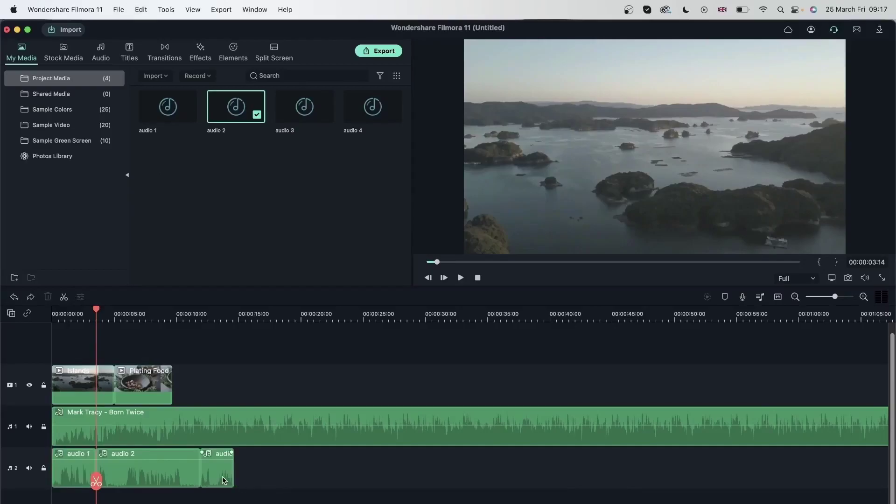
left_click(224, 480)
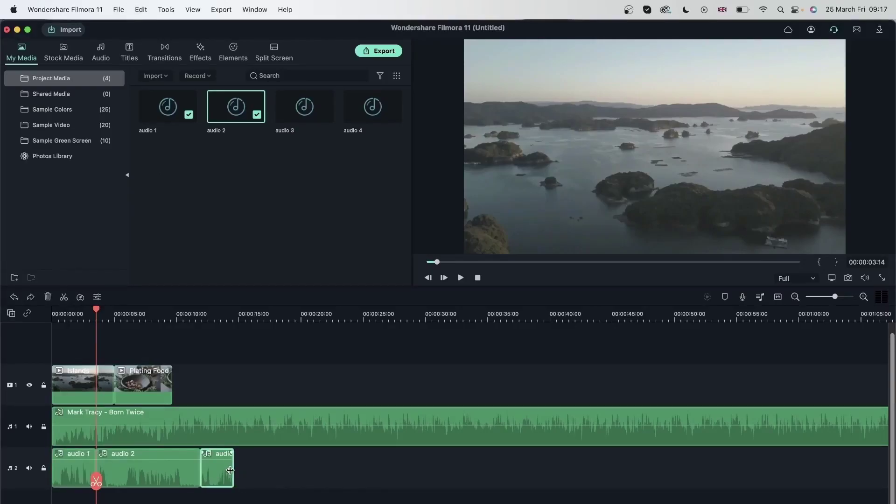
left_click_drag(235, 476, 201, 478)
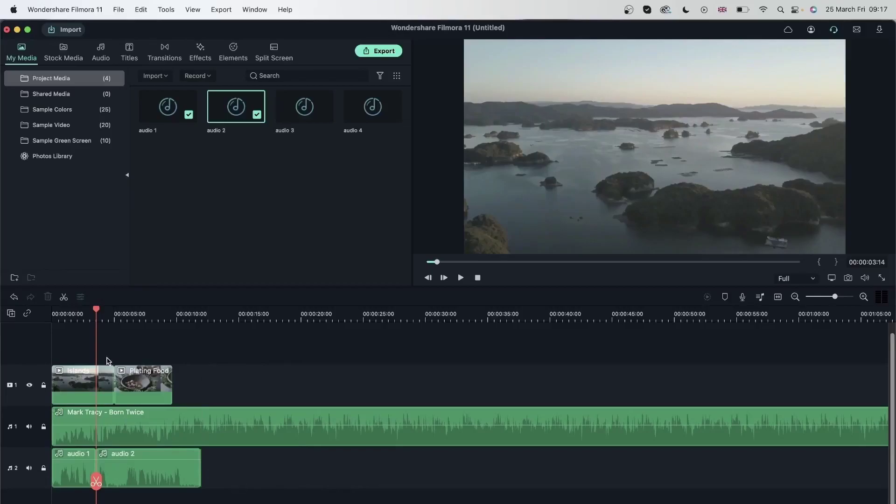
left_click_drag(96, 312, 117, 306)
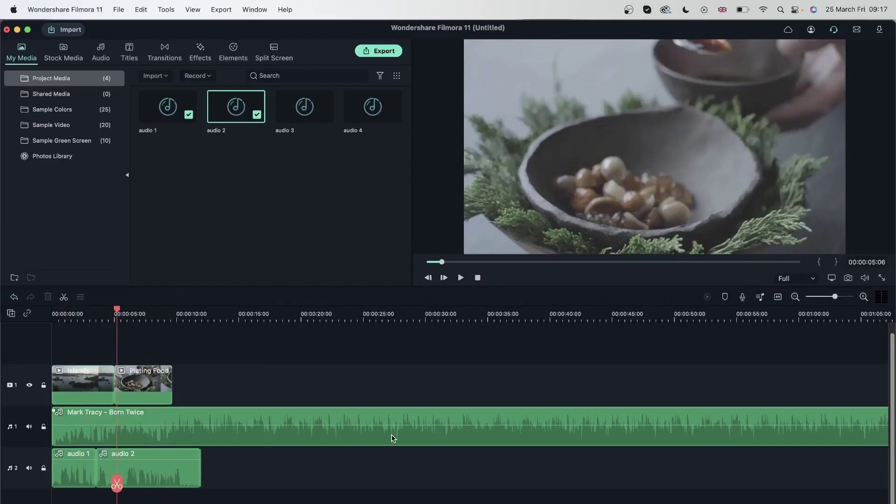
left_click_drag(836, 298, 844, 297)
left_click(670, 467)
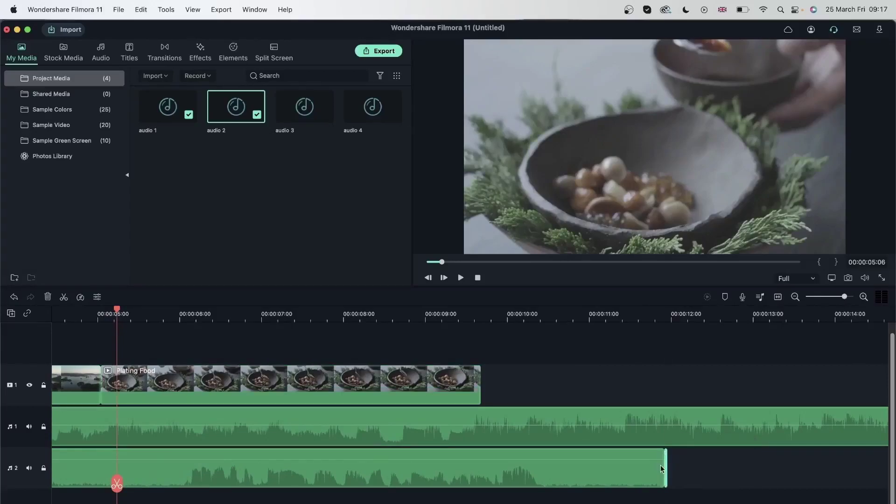
left_click(670, 468)
left_click(668, 467)
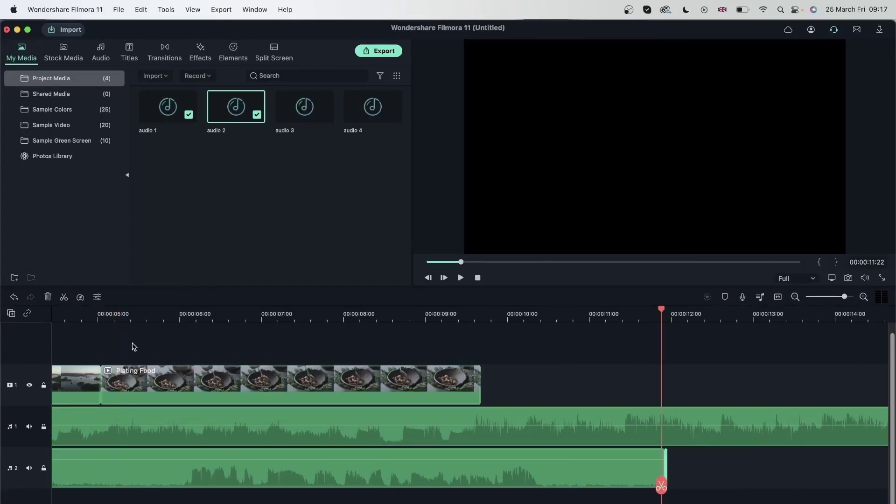
left_click(713, 336)
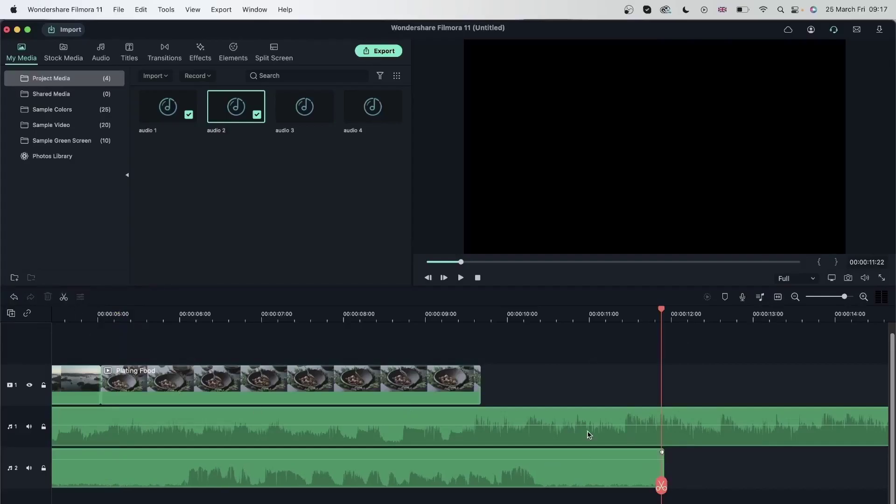
left_click(795, 297)
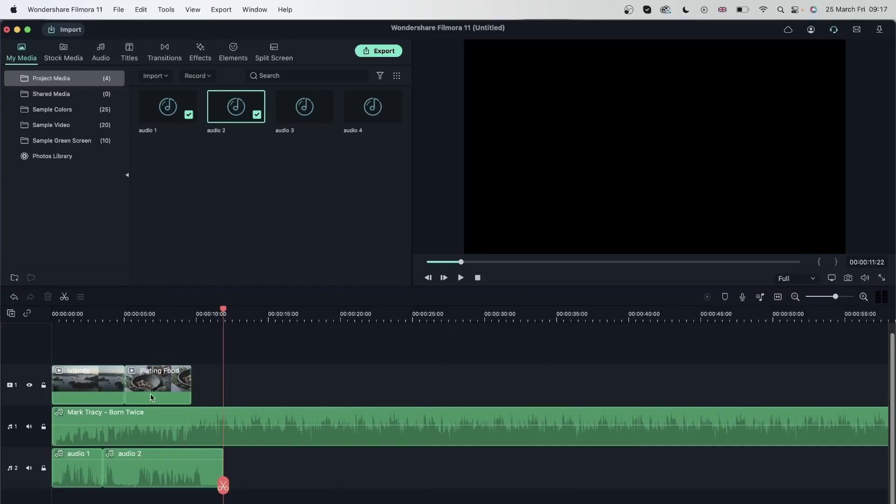
key("Left")
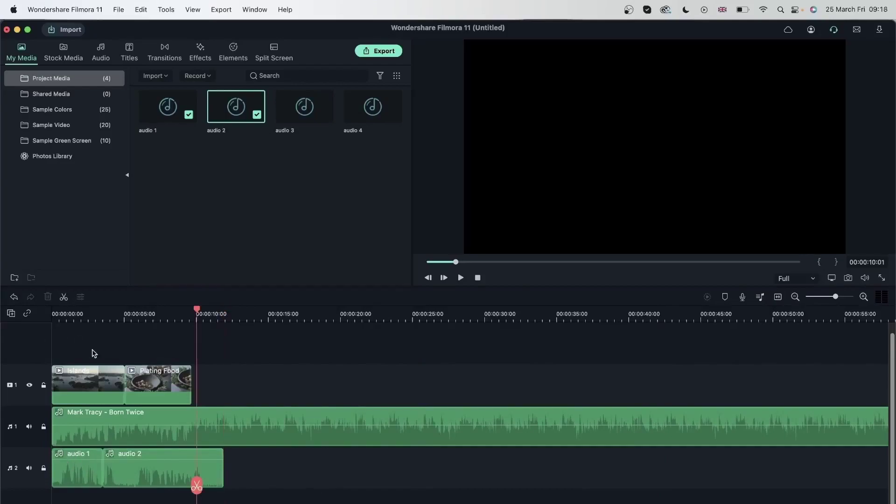
- Preview the first ten seconds, then insert audio 3 at the playhead right after audio 2
mouse_move(87, 314)
left_mouse_down()
mouse_move(186, 315)
mouse_move(82, 317)
left_mouse_up()
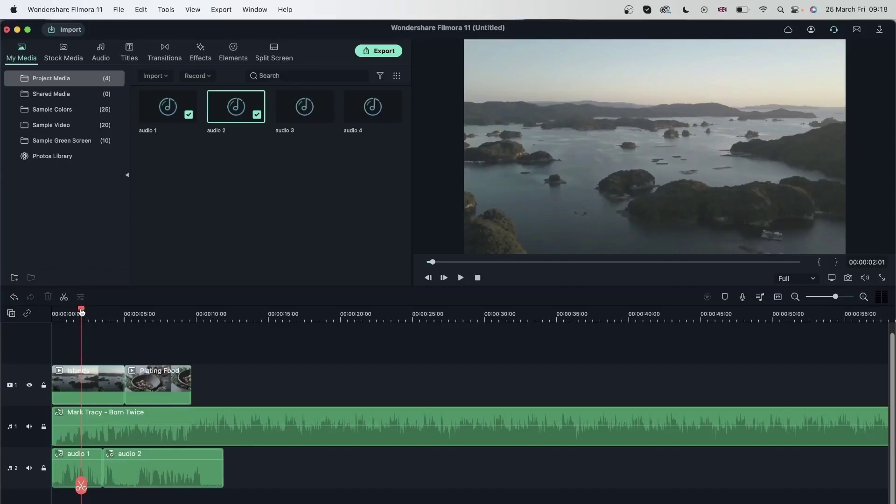
left_click_drag(82, 312, 210, 337)
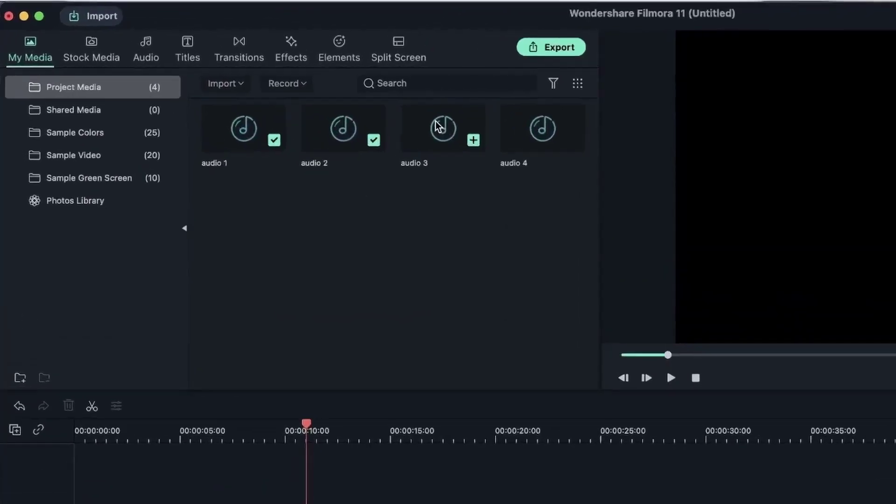
left_click(304, 101)
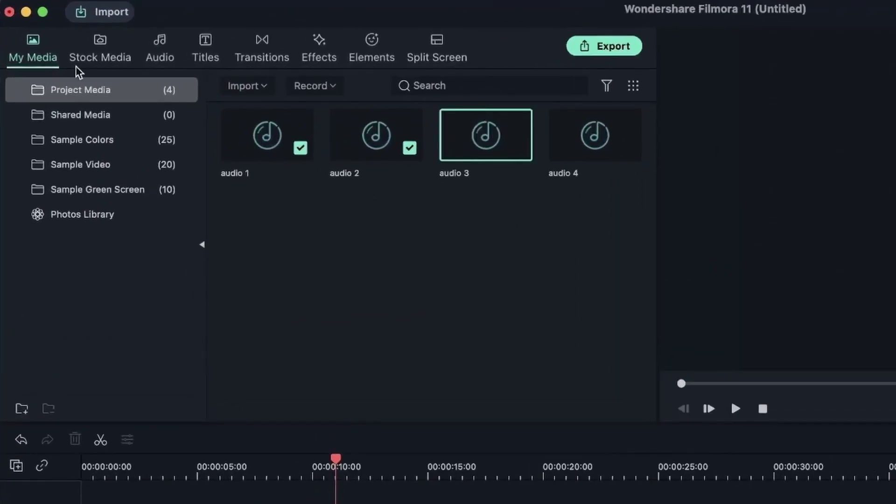
right_click(477, 133)
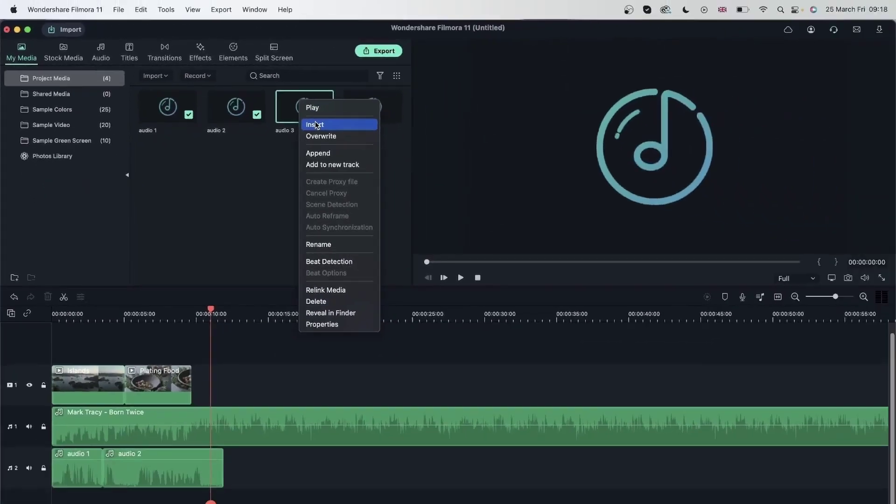
left_click(508, 164)
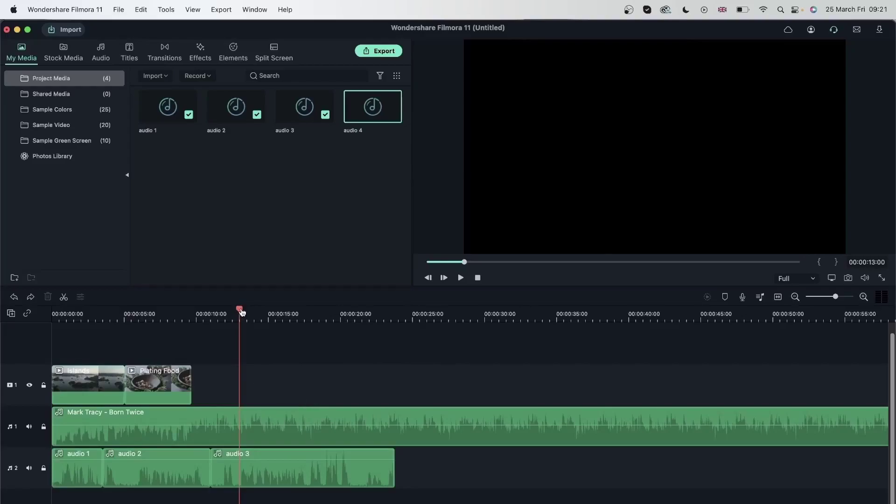
mouse_move(241, 311)
left_mouse_down()
mouse_move(219, 311)
mouse_move(243, 327)
left_mouse_up()
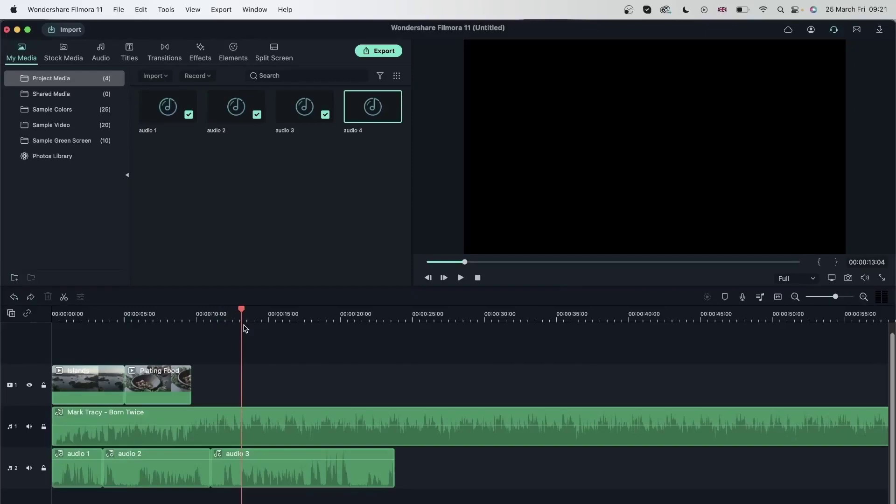
left_click(298, 467)
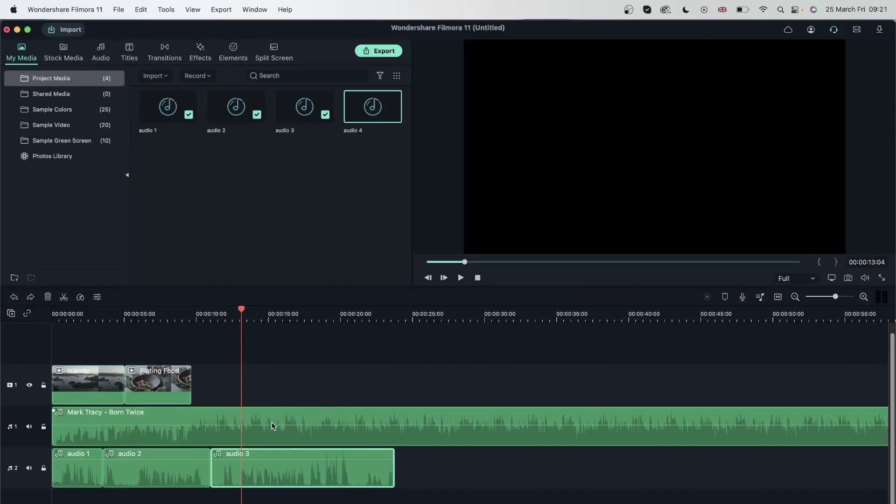
left_click_drag(241, 307, 269, 305)
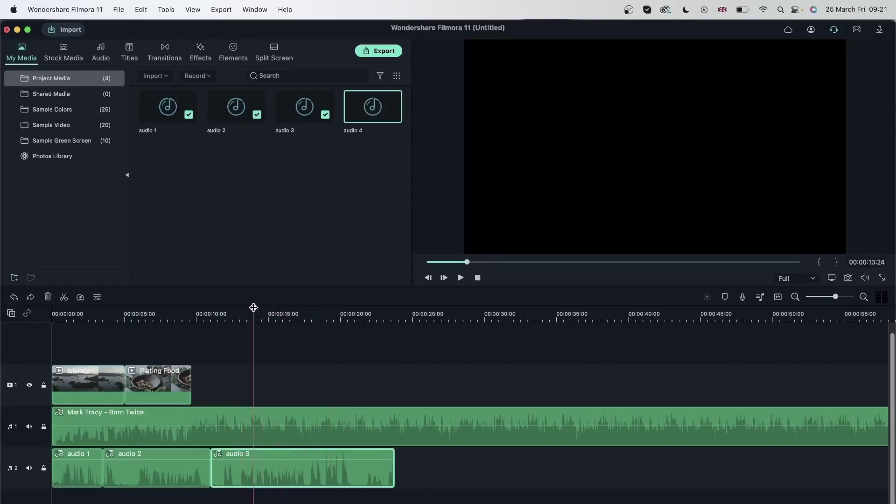
left_click_drag(254, 307, 240, 329)
mouse_move(371, 120)
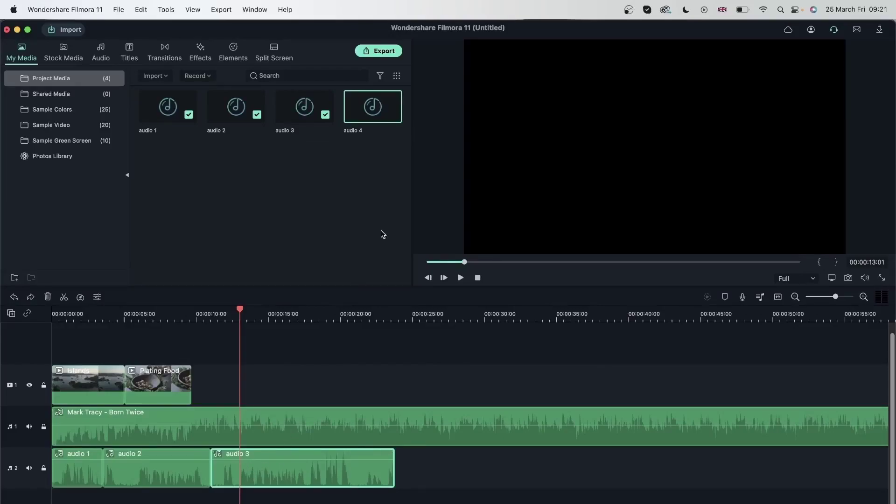
right_click(360, 108)
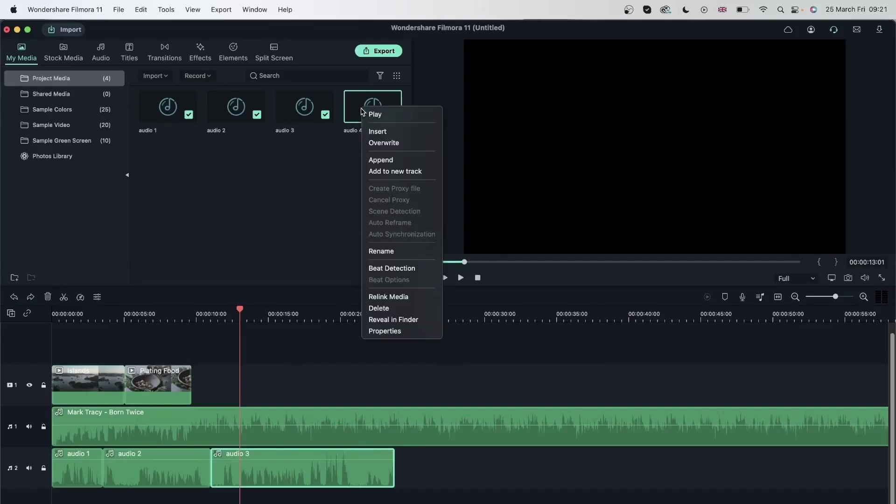
left_click(401, 144)
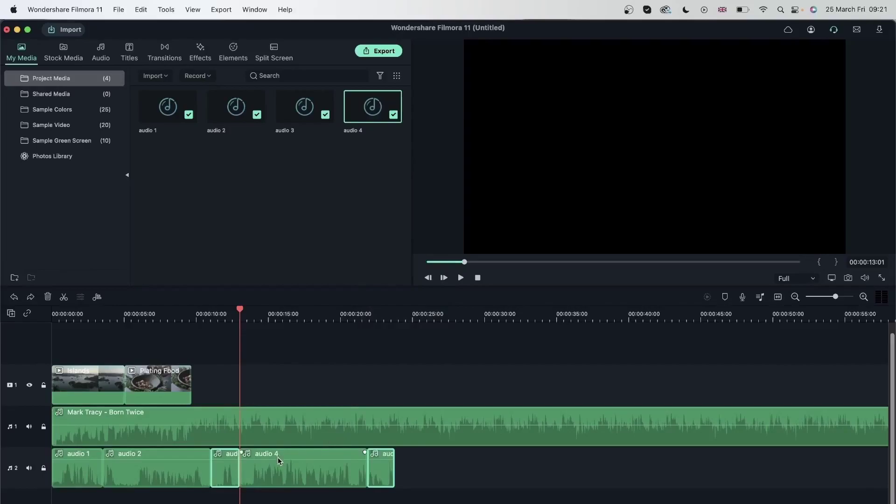
left_click(309, 485)
left_click(303, 500)
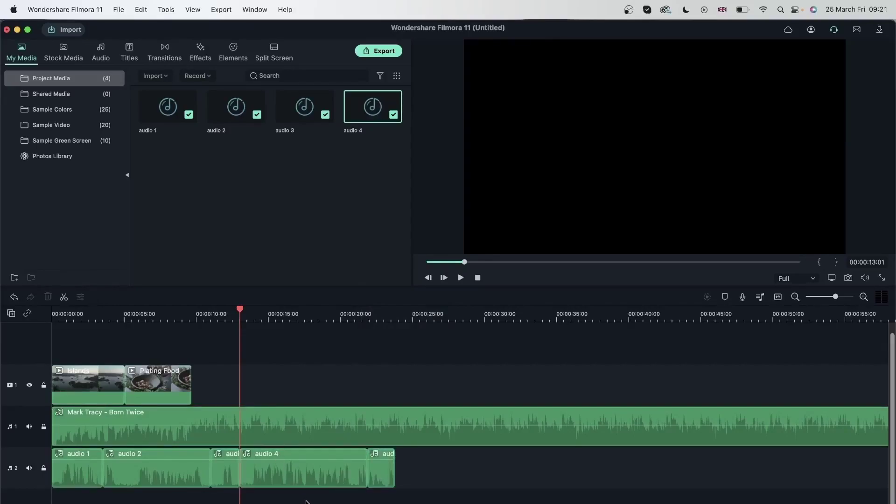
left_click_drag(320, 461, 506, 462)
left_click(228, 467)
left_click_drag(239, 463, 367, 461)
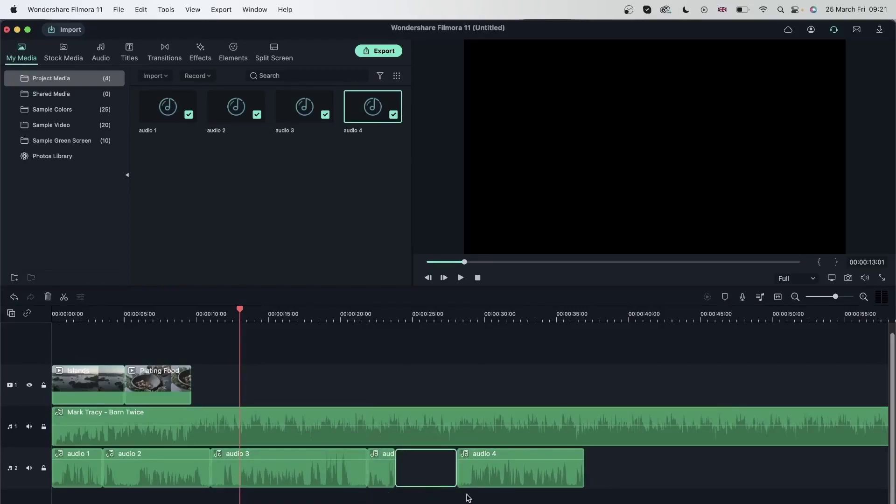
left_click_drag(508, 503, 384, 473)
key("Delete")
key("super+z")
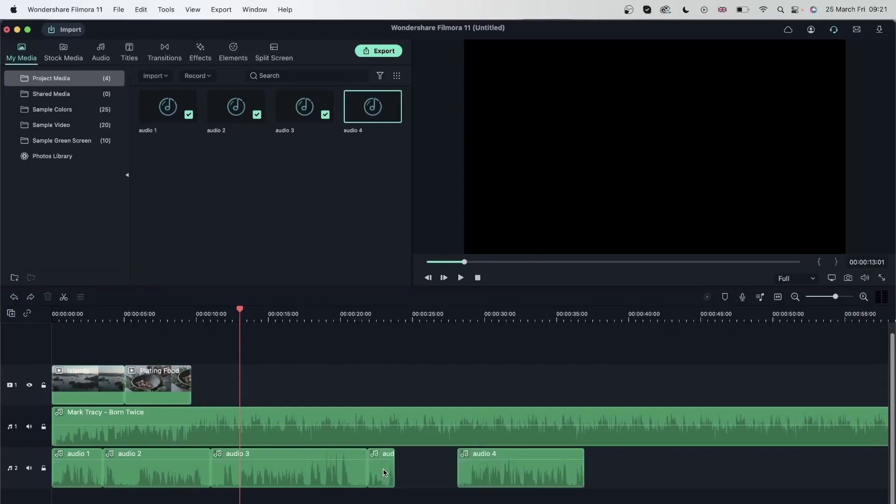
key("super+z")
key("super+z")
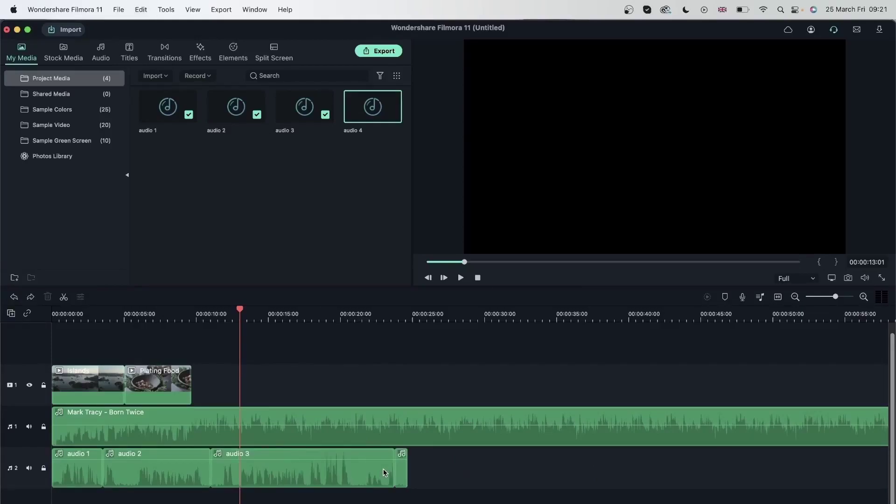
left_click(402, 469)
left_click(47, 297)
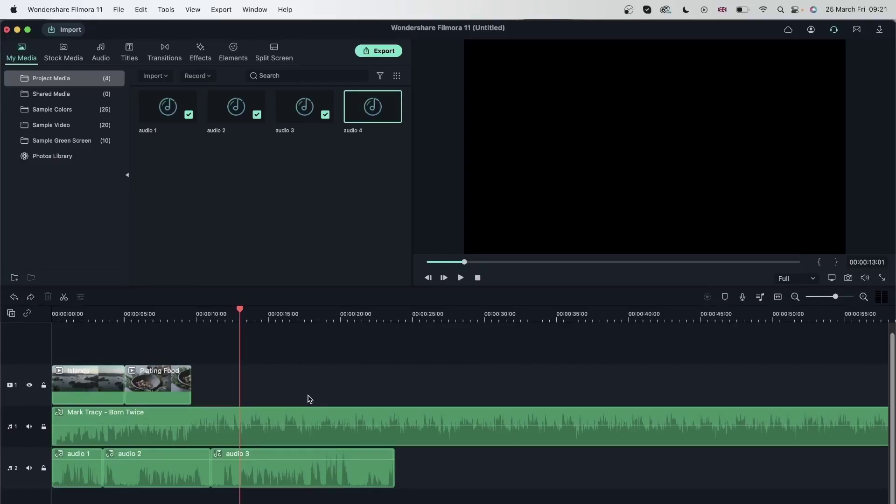
- Insert audio 4 on track 2 at about 12 seconds, splitting audio 3
left_click_drag(240, 311, 236, 310)
left_click(274, 474)
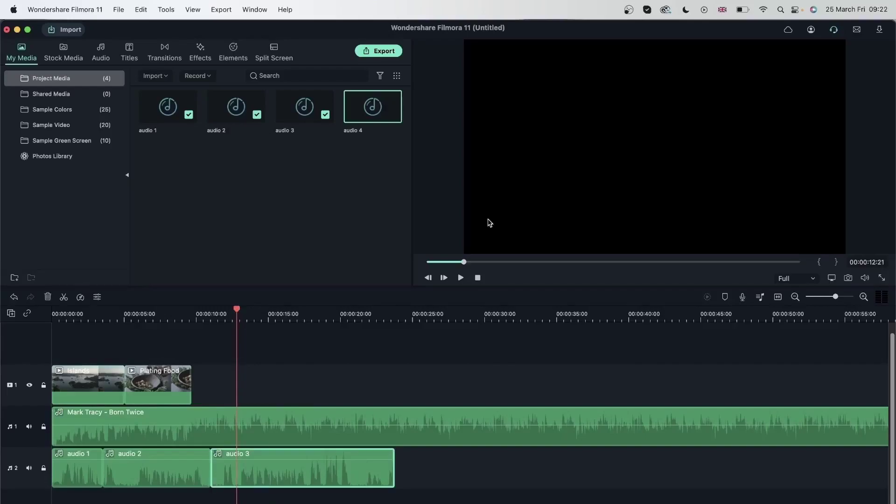
right_click(354, 108)
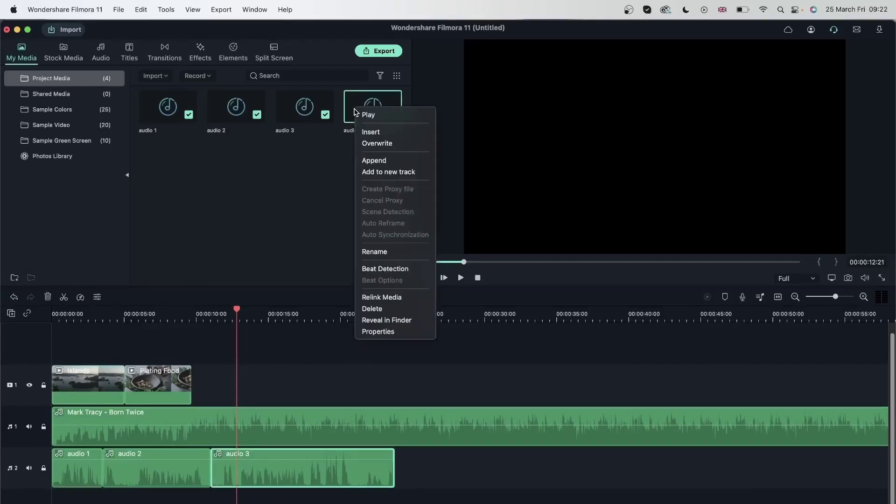
left_click(369, 133)
- Move the remaining audio 3 piece later on track 2, then undo the change
left_click(289, 502)
left_click(395, 477)
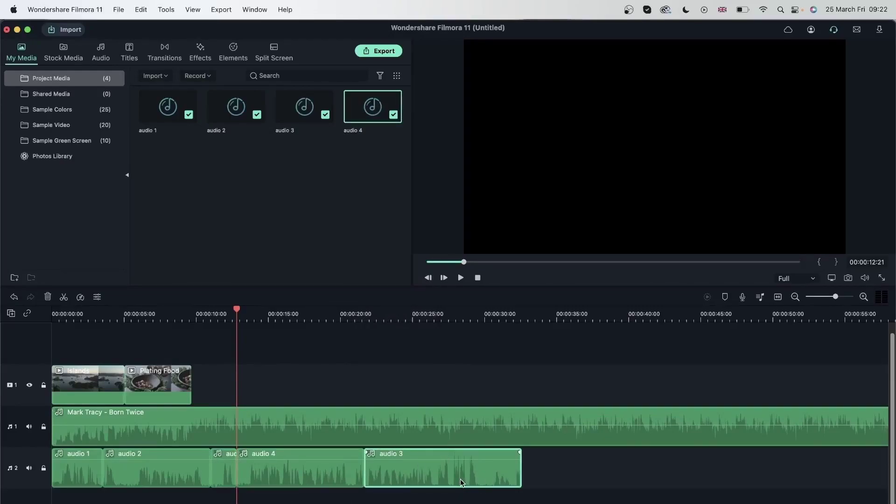
left_click(300, 472)
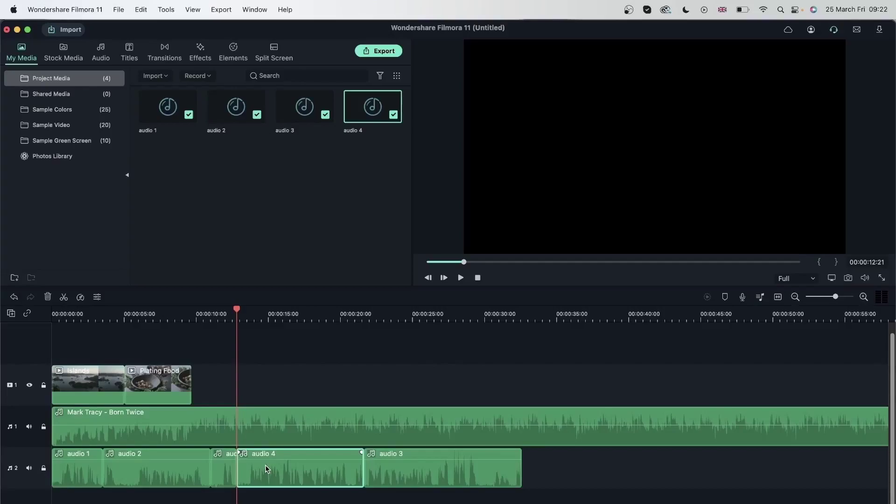
left_click_drag(462, 477, 550, 477)
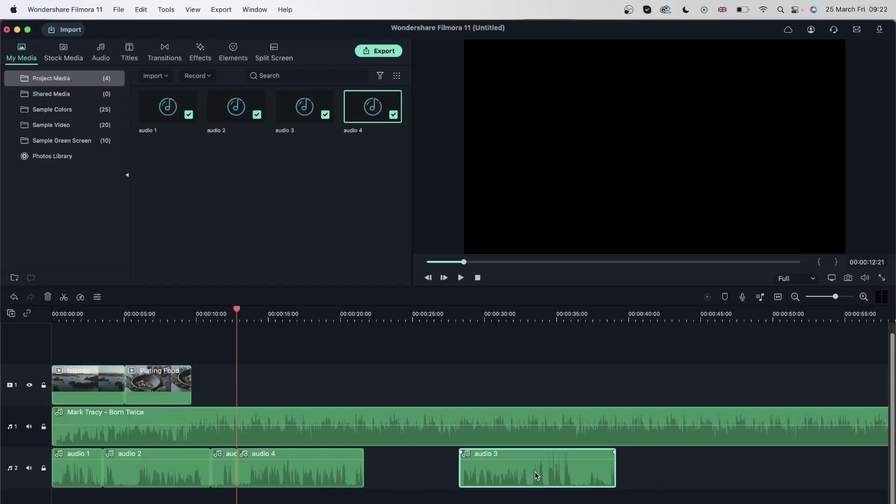
left_click(302, 474)
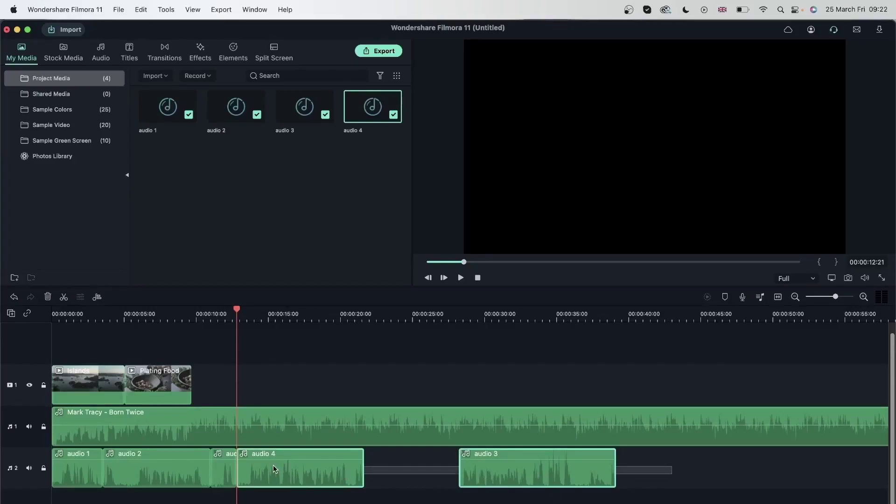
key("super+z")
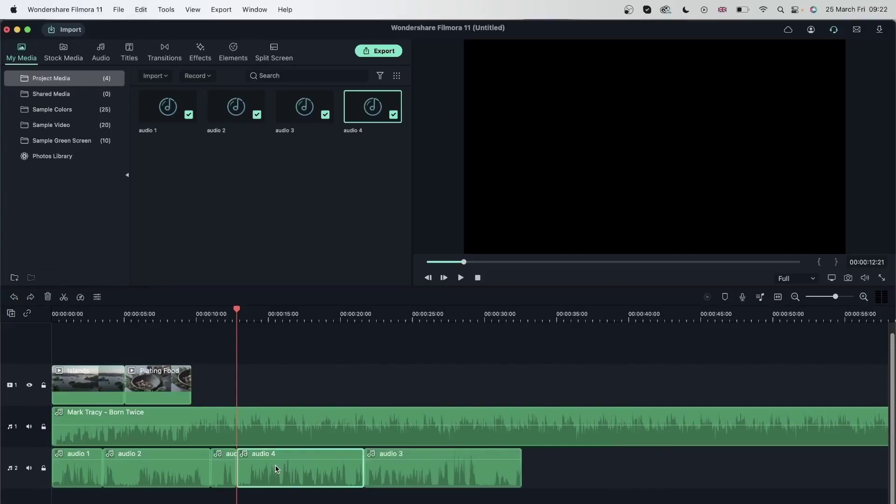
- Undo the audio 4 insertion and delete the small leftover clip at the end of track 2
key("super+z")
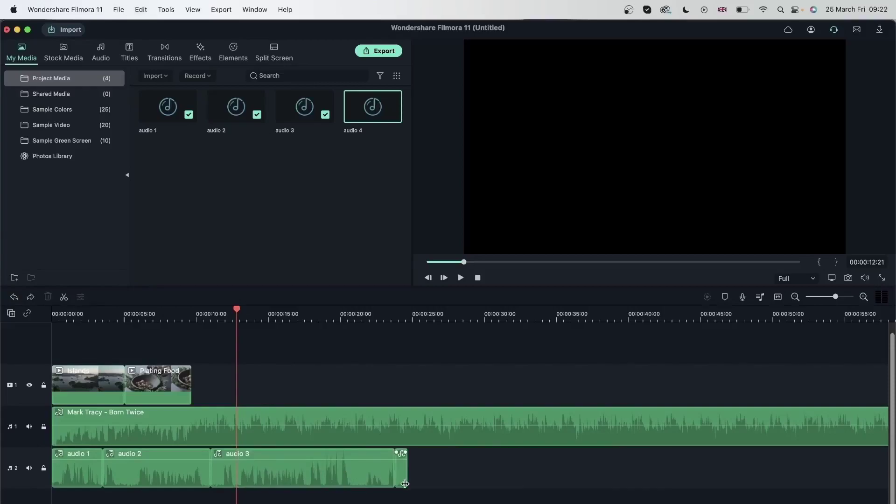
left_click(402, 474)
left_click(47, 297)
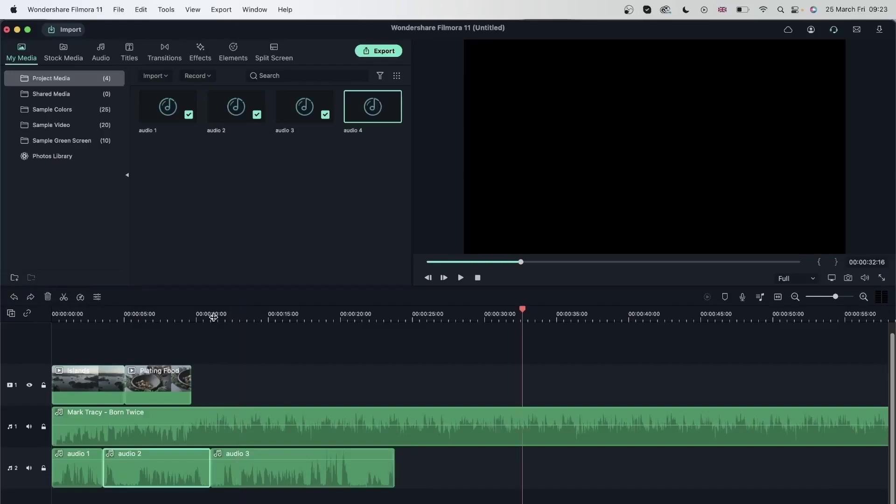
left_click(260, 384)
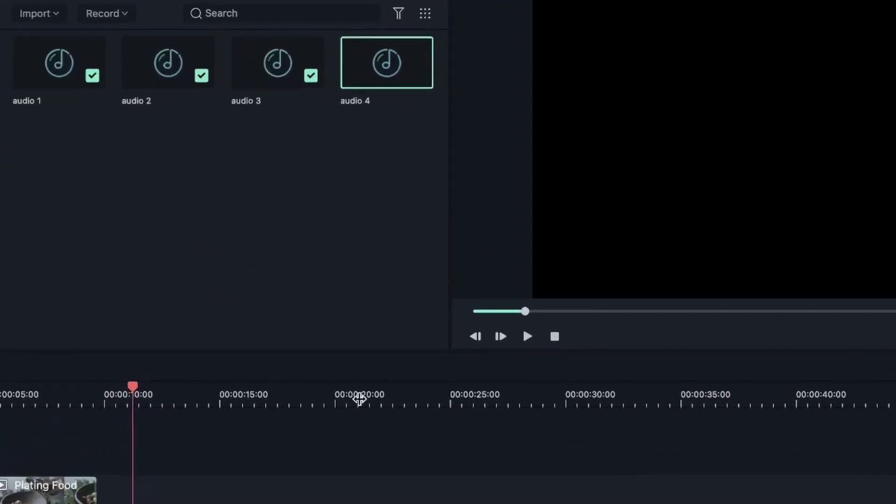
- Append audio 4 after audio 3 on track 2, trying it later at 35 seconds before undoing
right_click(390, 89)
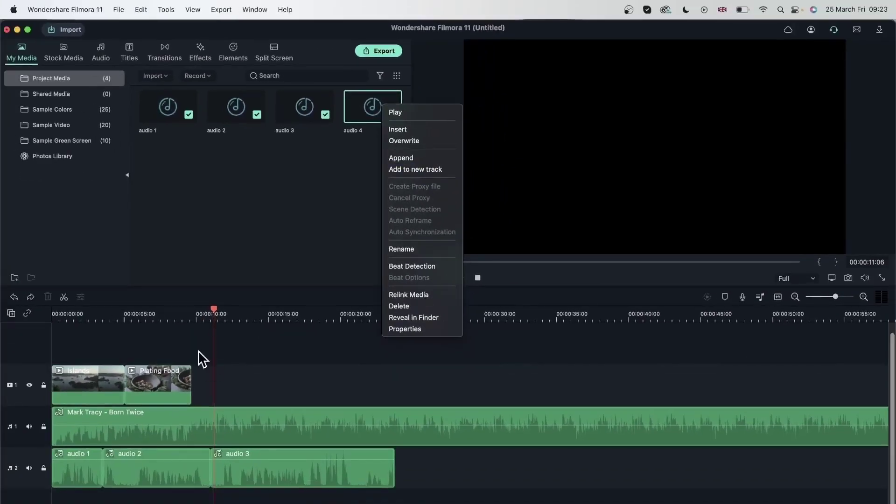
left_click(402, 158)
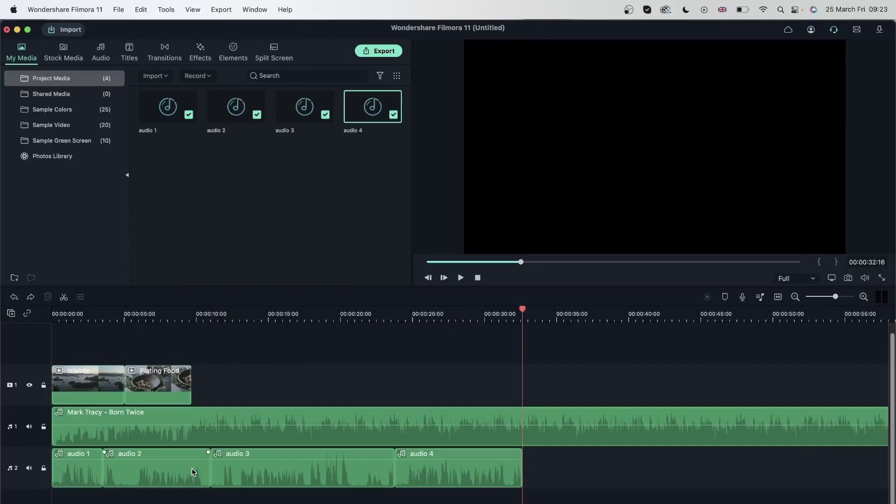
left_click(441, 467)
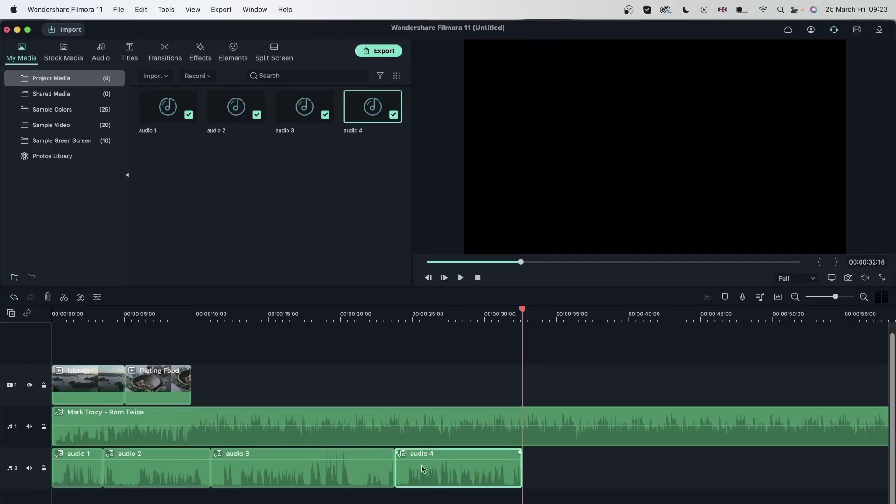
left_click_drag(418, 469, 576, 457)
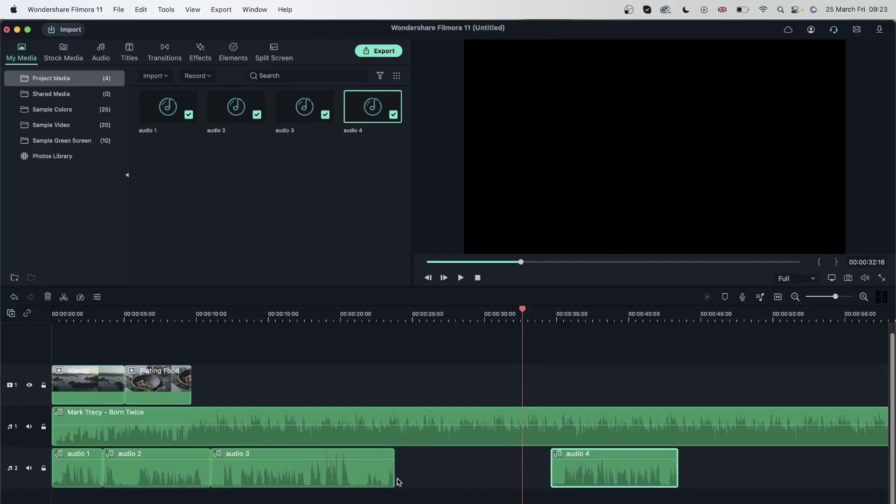
key("super+z")
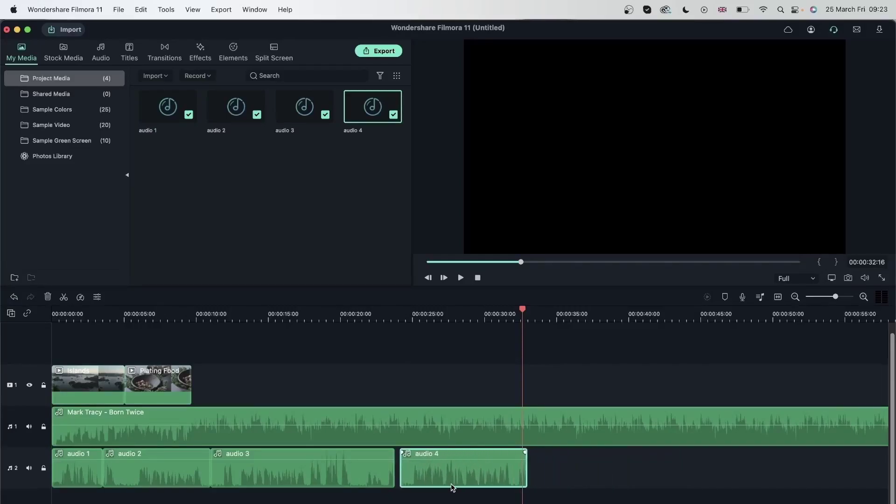
left_click(638, 465)
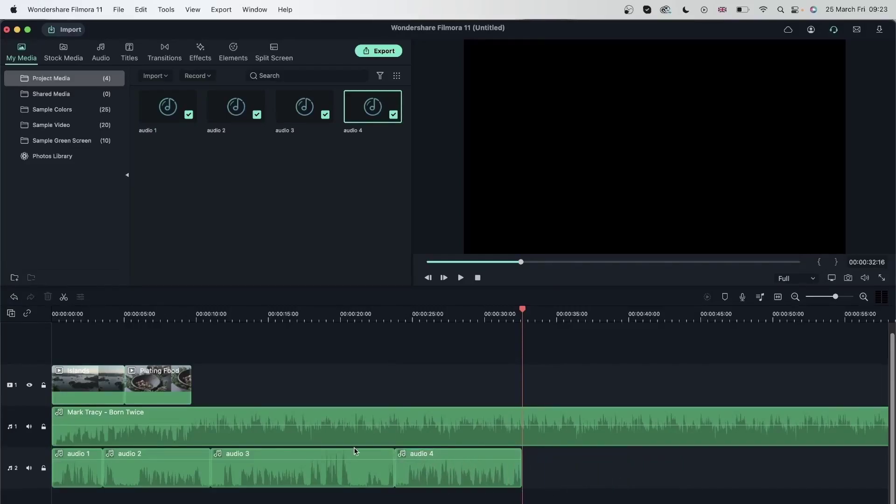
- Append another audio 4 copy, then delete both audio 4 clips from track 2
left_click(91, 314)
right_click(363, 125)
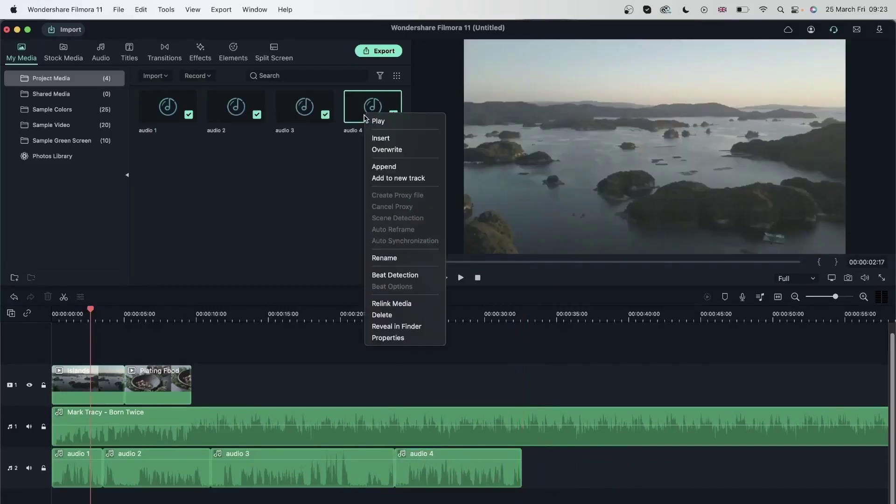
left_click(390, 169)
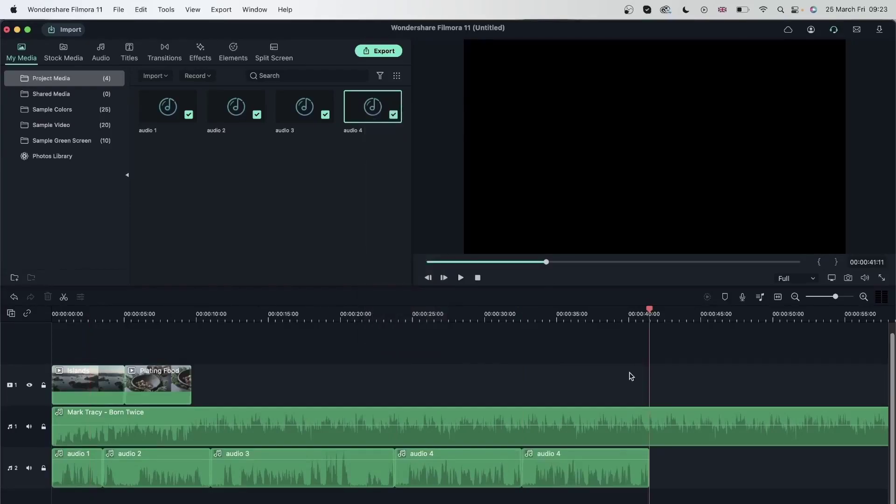
left_click(588, 464)
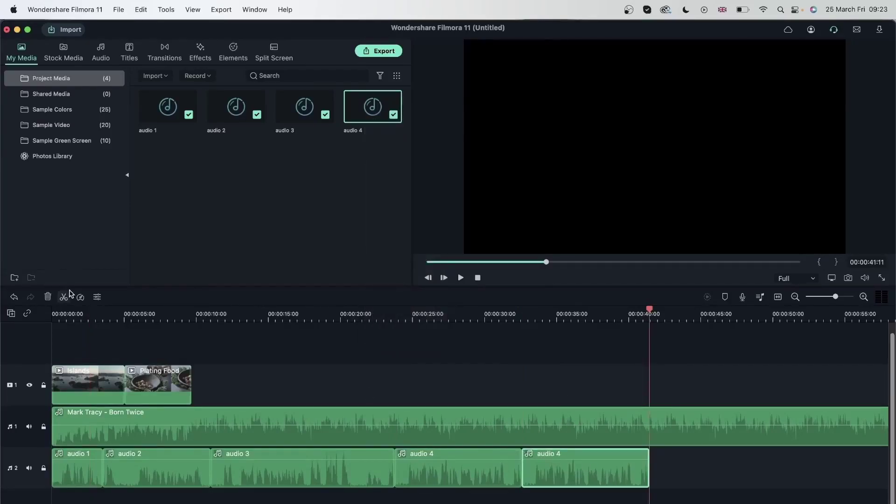
left_click(48, 297)
left_click(458, 468)
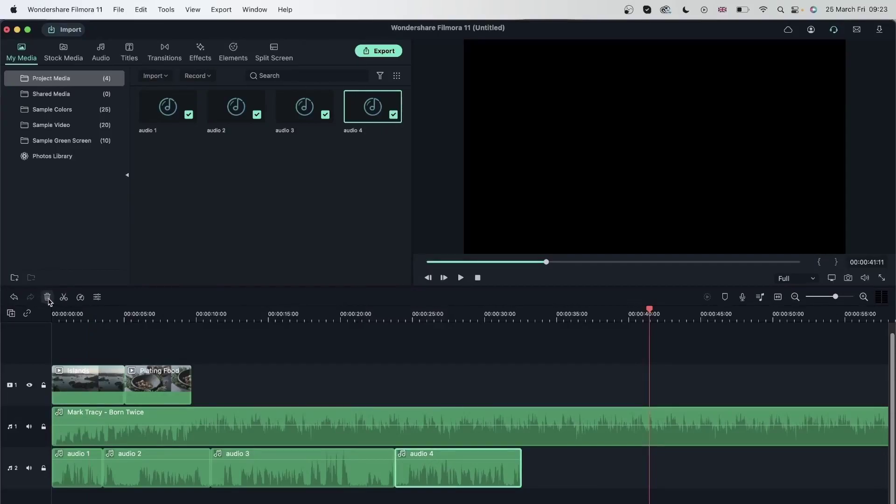
left_click(48, 297)
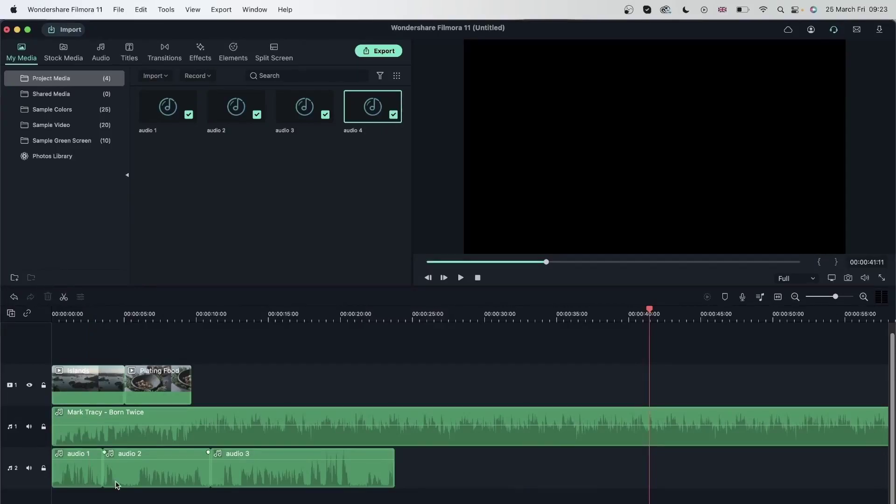
- Set the timeline playhead to 00:00:21:08
left_click(396, 309)
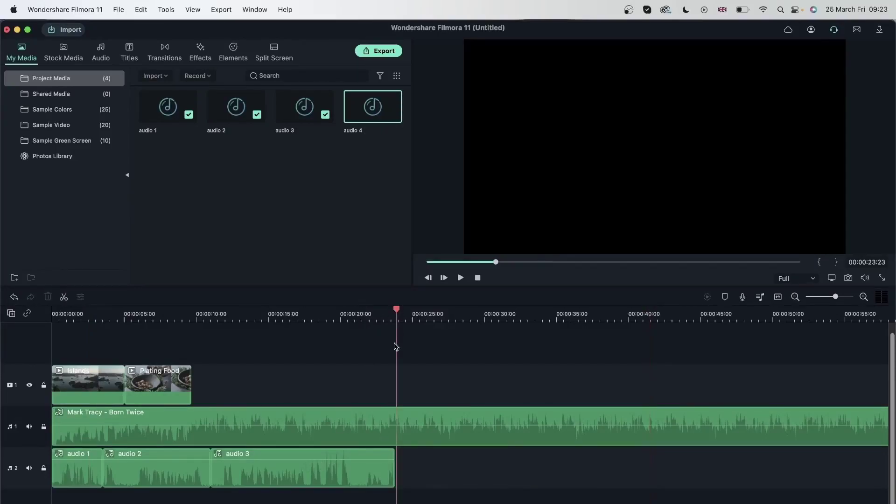
left_click(389, 317)
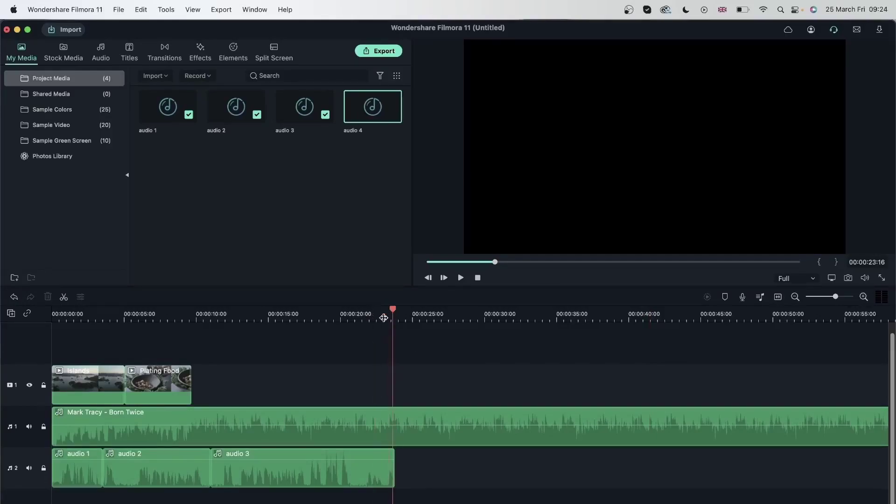
left_click(360, 316)
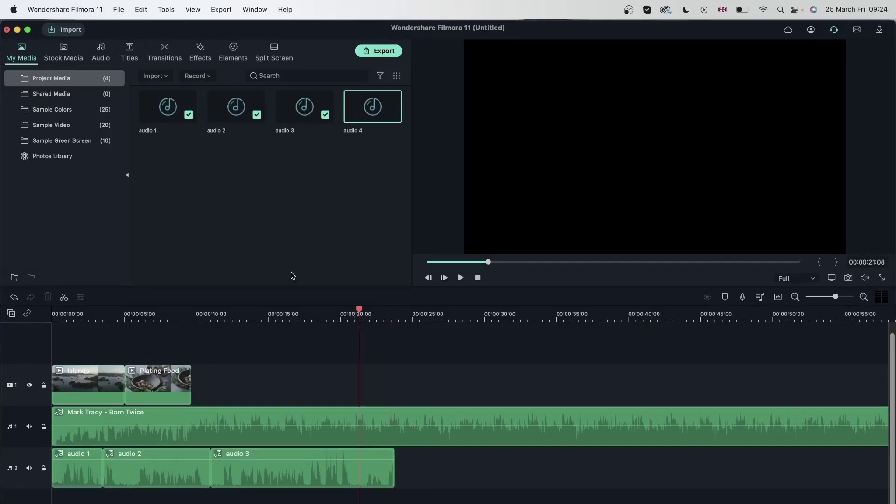
- Preview the audio 4 voiceover, skipping through it and replaying it from the start
left_click(367, 110)
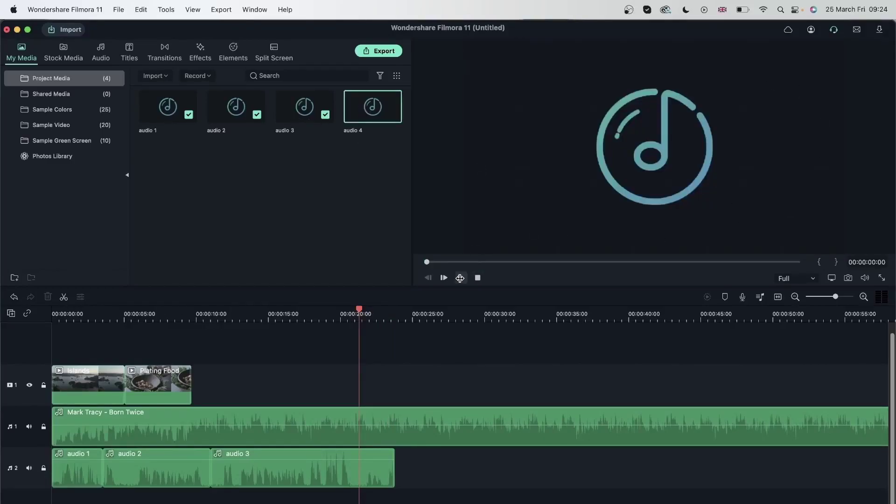
left_click(459, 277)
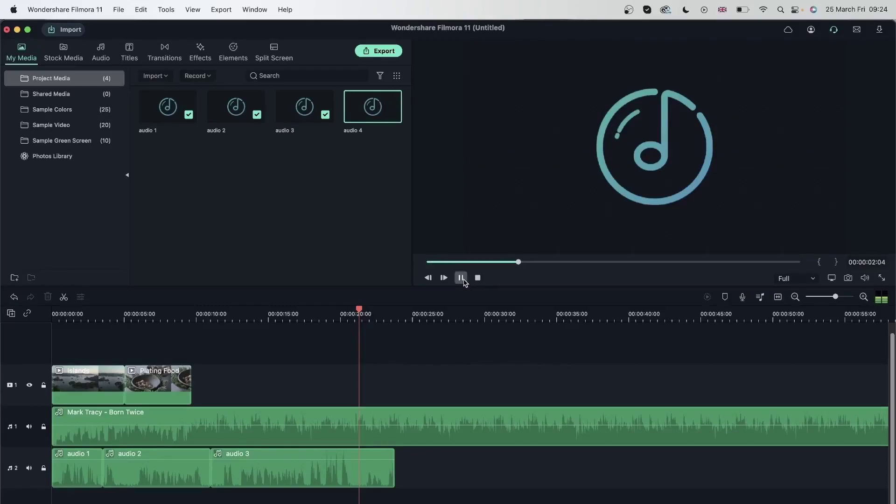
left_click(460, 278)
left_click(655, 262)
left_click(783, 263)
left_click(716, 262)
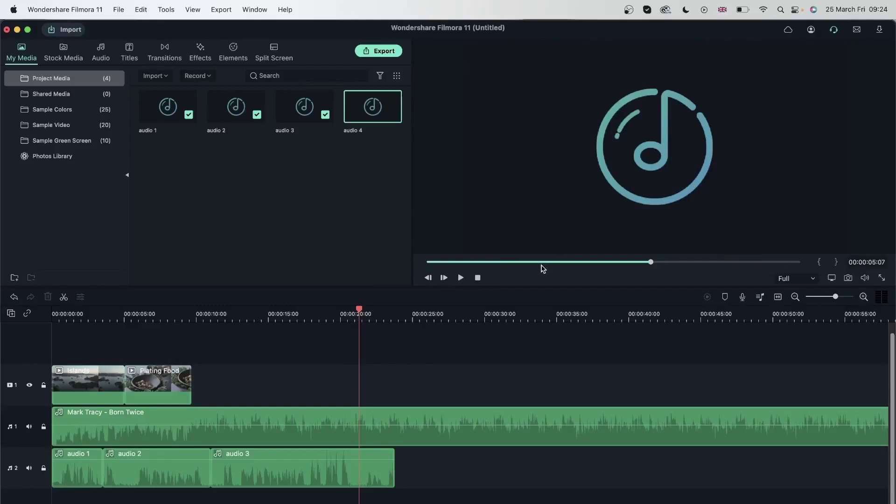
left_click(505, 262)
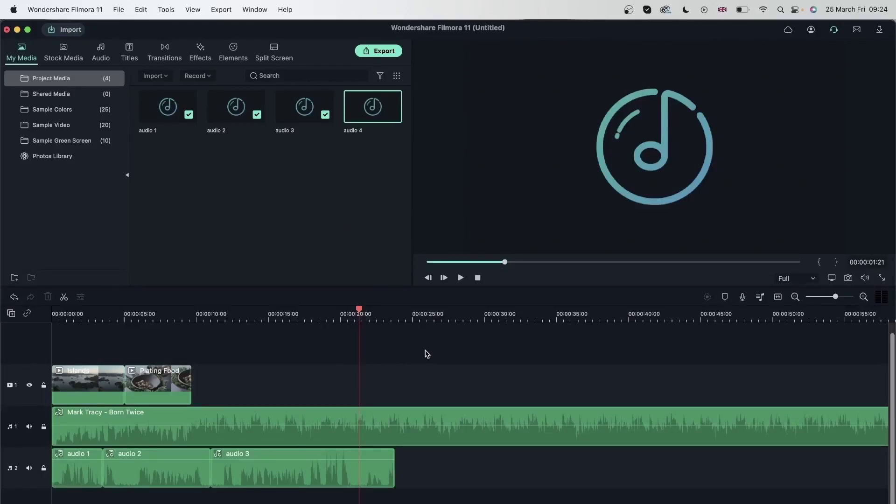
right_click(359, 120)
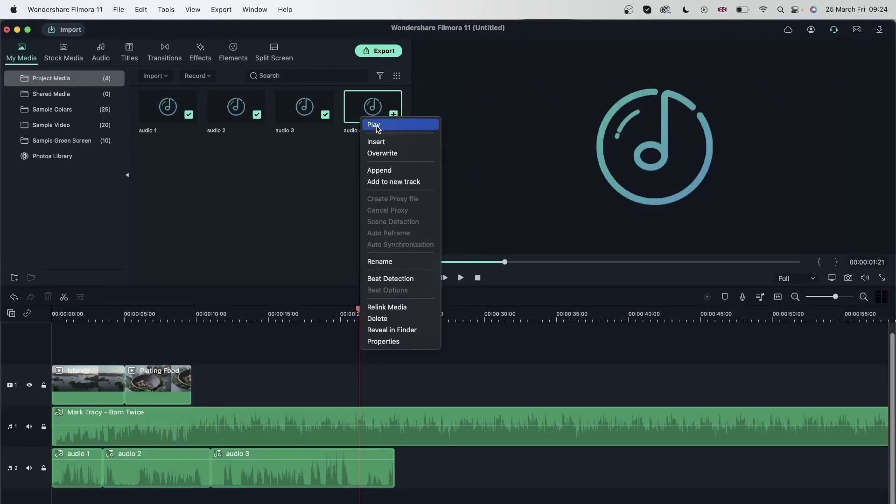
left_click(373, 125)
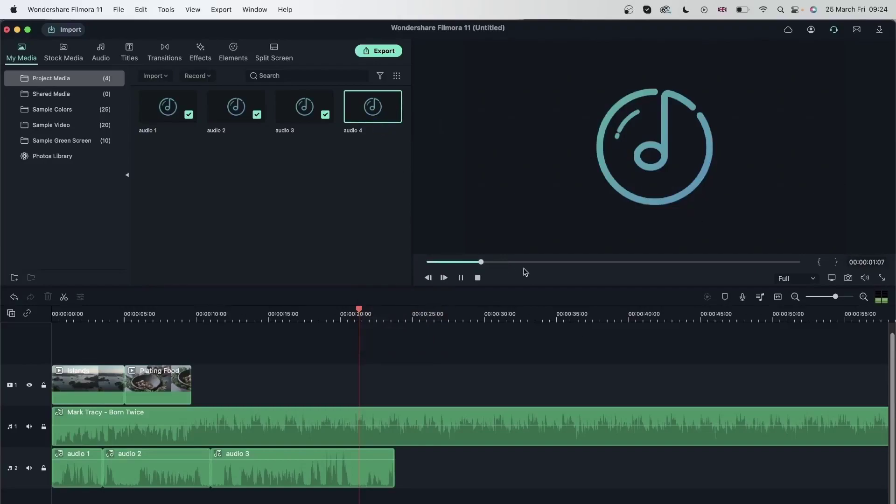
left_click(461, 278)
- Play the audio 1 voiceover in the preview, then review the audio 3 clip and audio 4
right_click(164, 111)
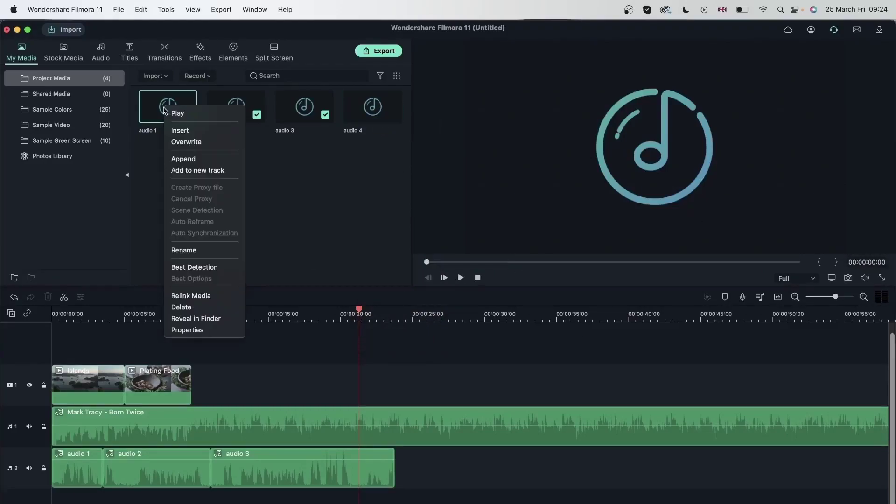
left_click(177, 113)
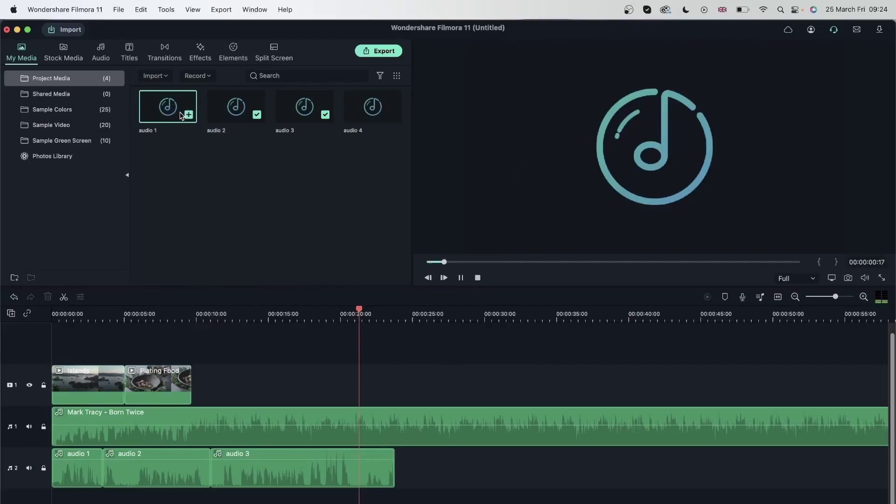
left_click(461, 277)
left_click(326, 238)
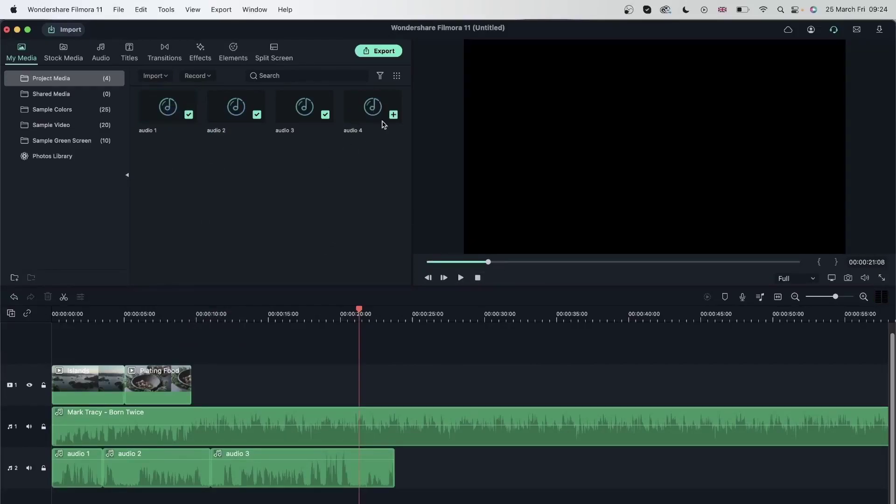
left_click(308, 481)
left_click(359, 120)
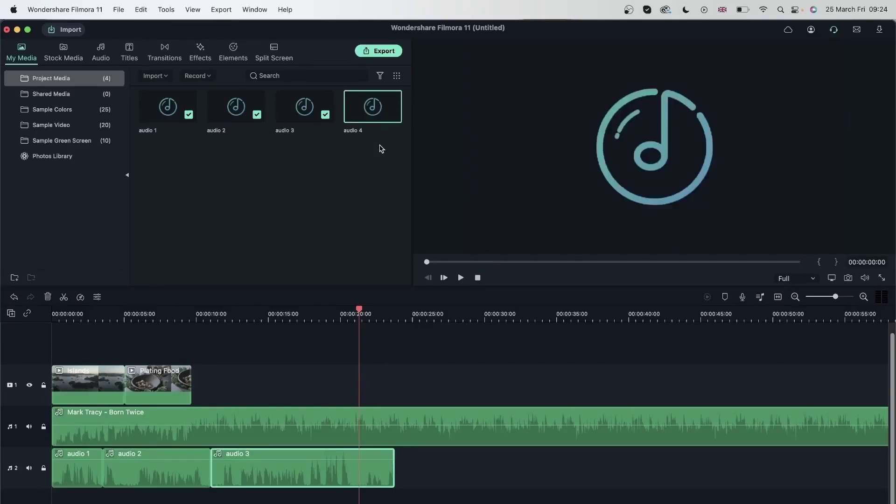
left_click(368, 217)
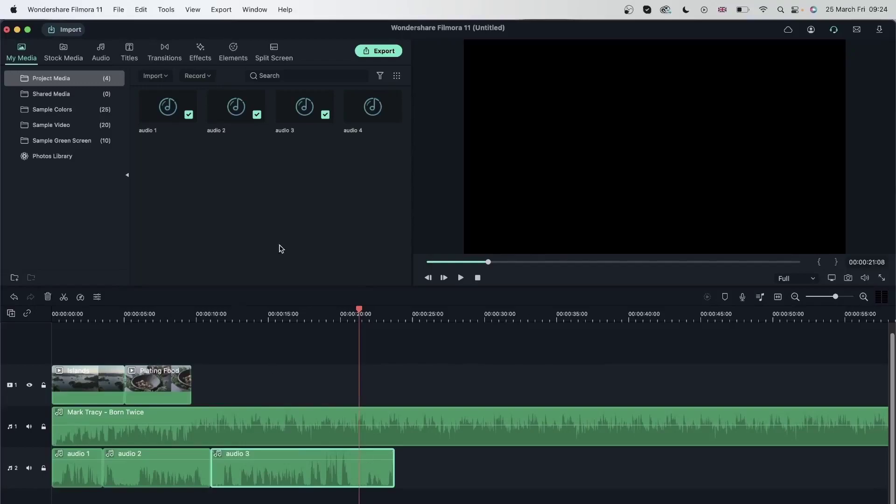
- Add audio 3 on a new track at the 00:00:21 playhead
right_click(261, 200)
left_click(306, 109)
right_click(297, 111)
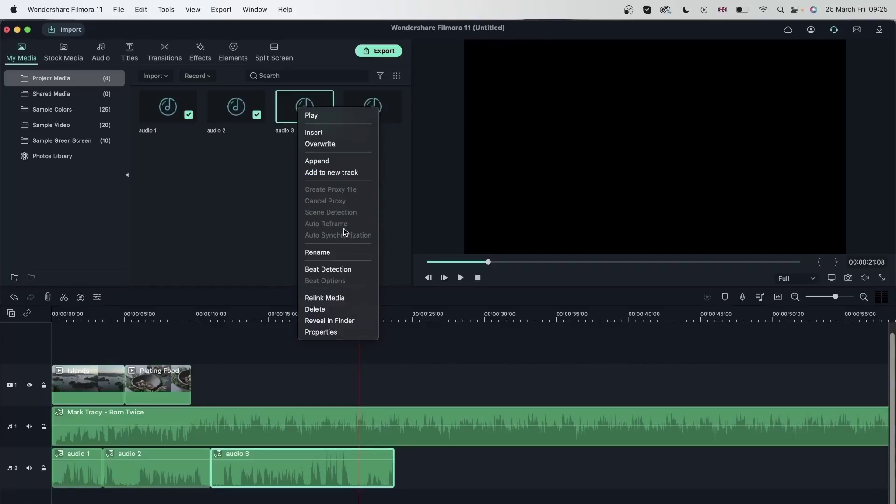
left_click(338, 171)
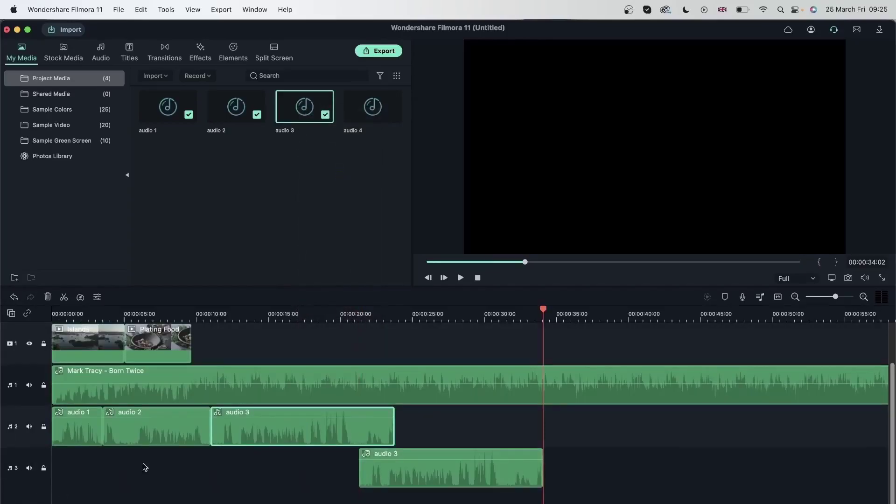
left_click(494, 455)
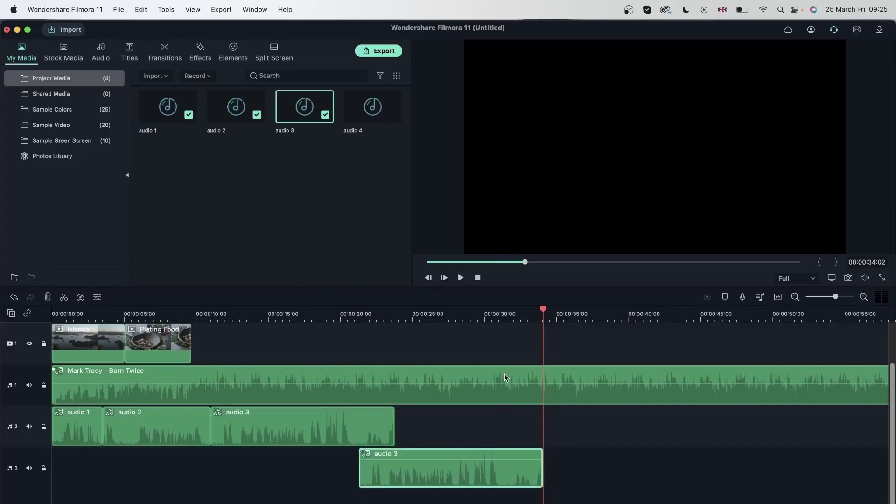
- Move the playhead to 00:00:03:20 and add audio 4 on another new track
left_click(358, 314)
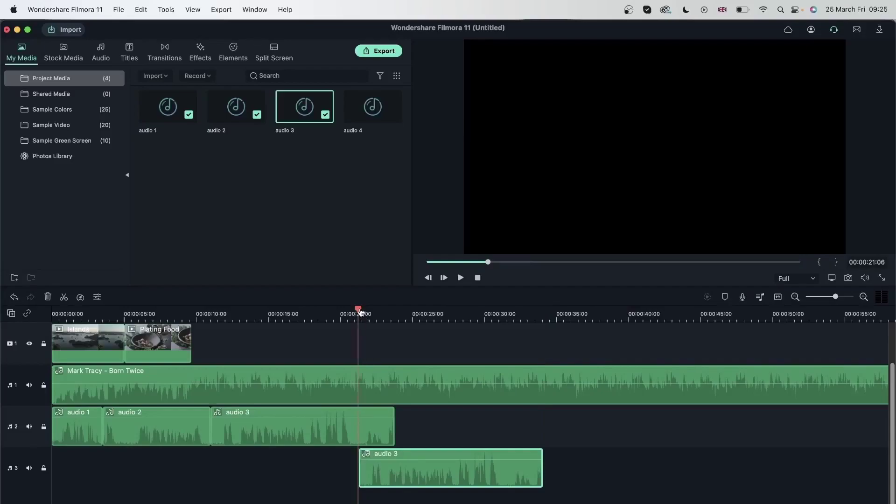
left_click_drag(358, 310, 43, 330)
left_click(107, 333)
left_click(136, 473)
left_click(235, 108)
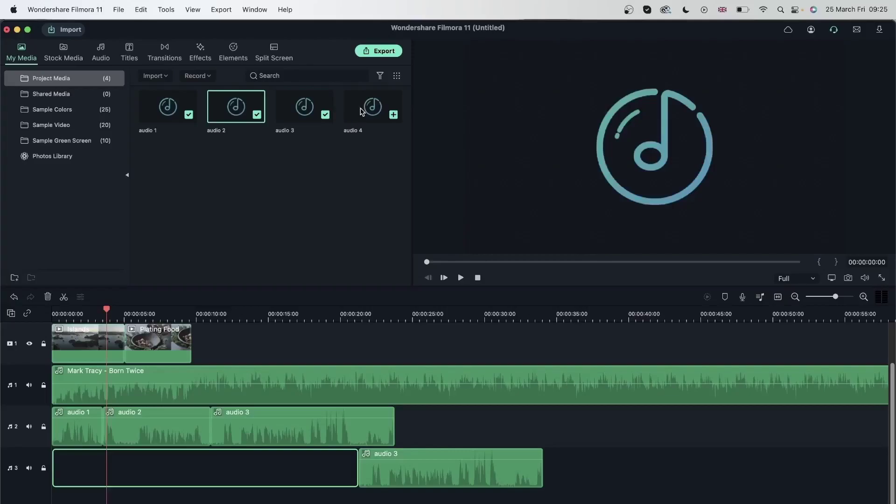
right_click(365, 114)
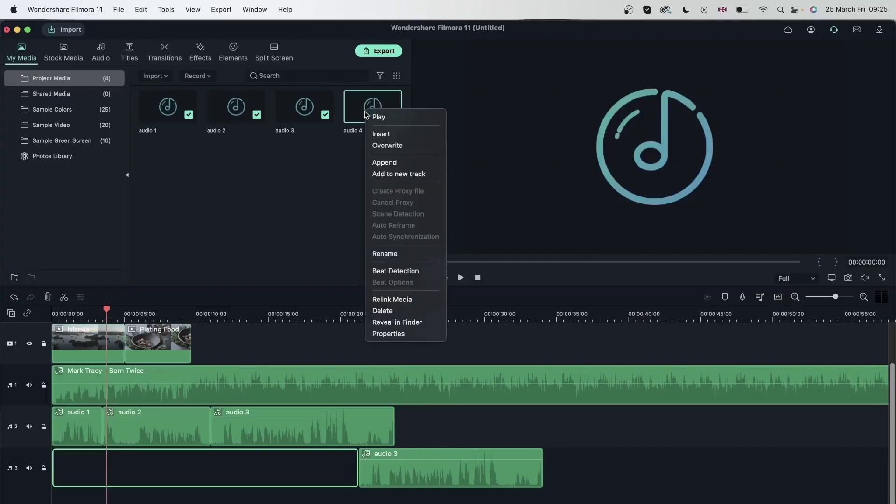
left_click(399, 174)
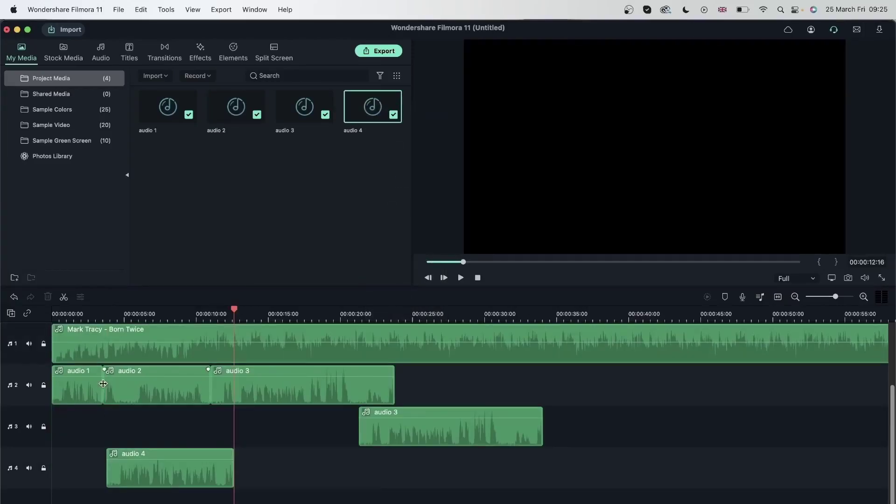